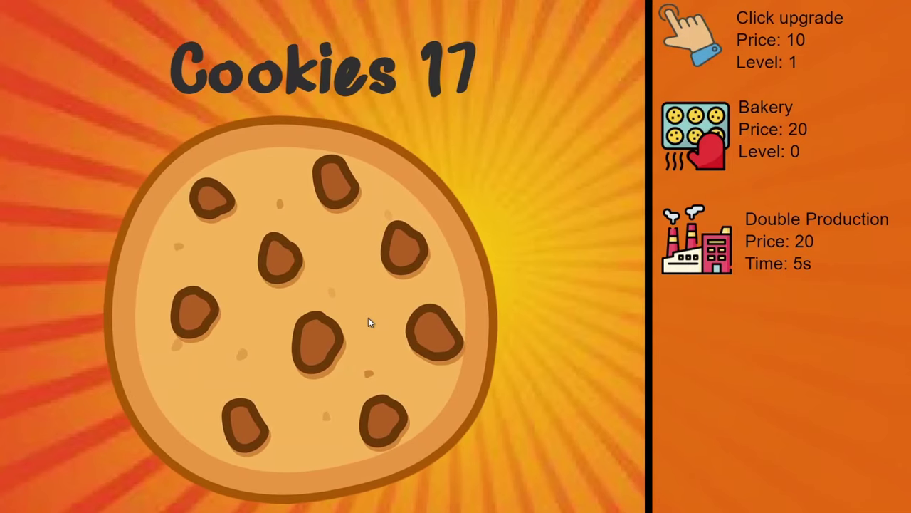
# In the running preview, buy the Click upgrade and click the cookie four times
pyautogui.click(713, 44)
pyautogui.click(434, 276)
pyautogui.click(433, 276)
pyautogui.click(434, 276)
pyautogui.click(433, 276)
pyautogui.click(434, 276)
pyautogui.click(433, 276)
pyautogui.click(434, 277)
pyautogui.click(434, 276)
# Buy a Bakery, then keep clicking the cookie to earn more cookies
pyautogui.click(704, 133)
pyautogui.click(476, 274)
pyautogui.click(477, 274)
pyautogui.click(476, 274)
pyautogui.click(476, 272)
pyautogui.click(476, 272)
pyautogui.click(476, 273)
pyautogui.click(476, 273)
pyautogui.click(476, 272)
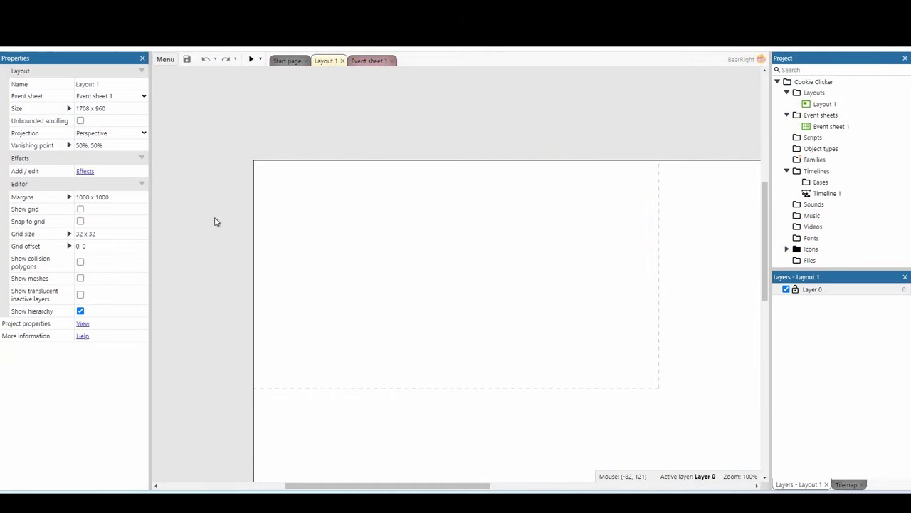
# Set Layout 1's Size property to 854 x 480
pyautogui.click(107, 108)
pyautogui.write('8')
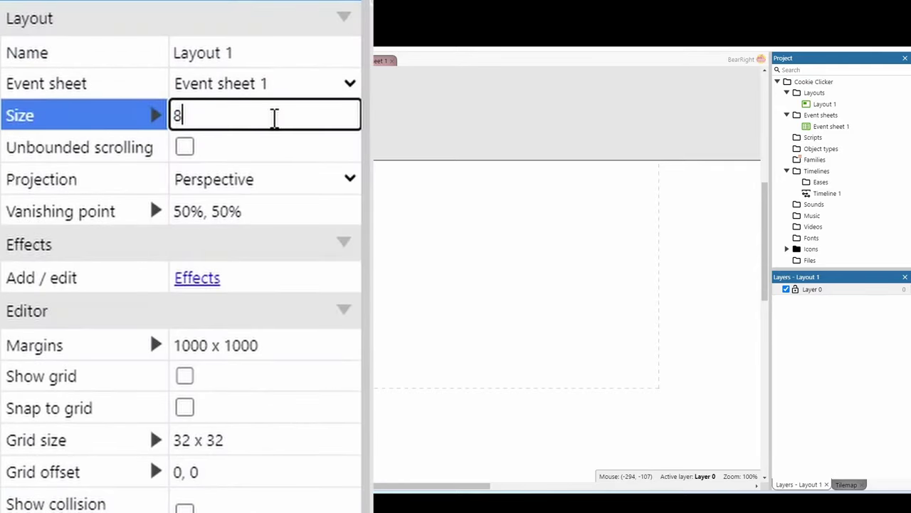
pyautogui.write('54 x 480')
pyautogui.click(136, 120)
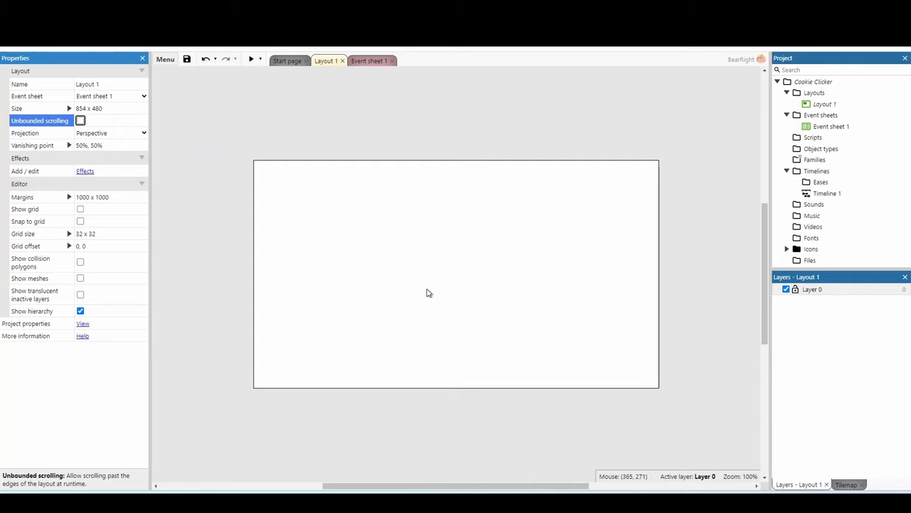
# Insert a new Sprite object named 'background' and place it on the layout
pyautogui.rightClick(427, 293)
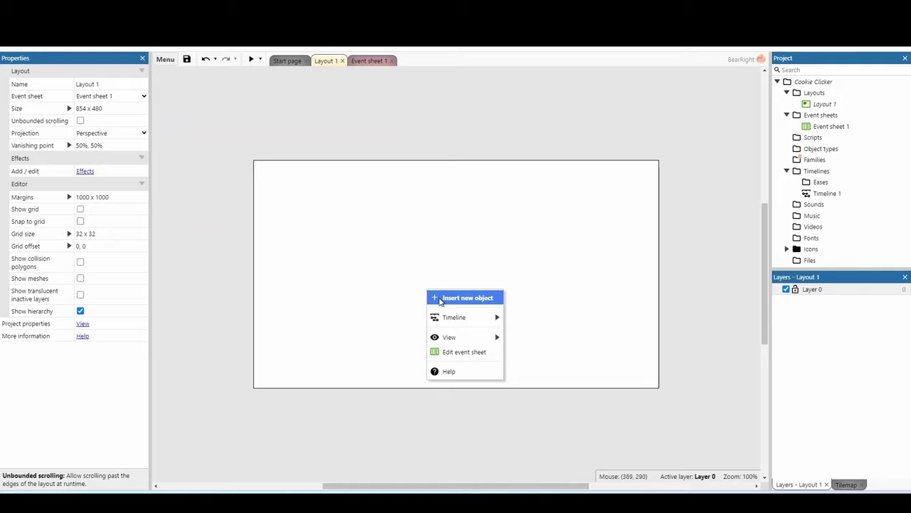
pyautogui.click(439, 298)
pyautogui.moveTo(581, 219); pyautogui.dragTo(581, 243)
pyautogui.click(541, 228)
pyautogui.click(455, 348)
pyautogui.write('background')
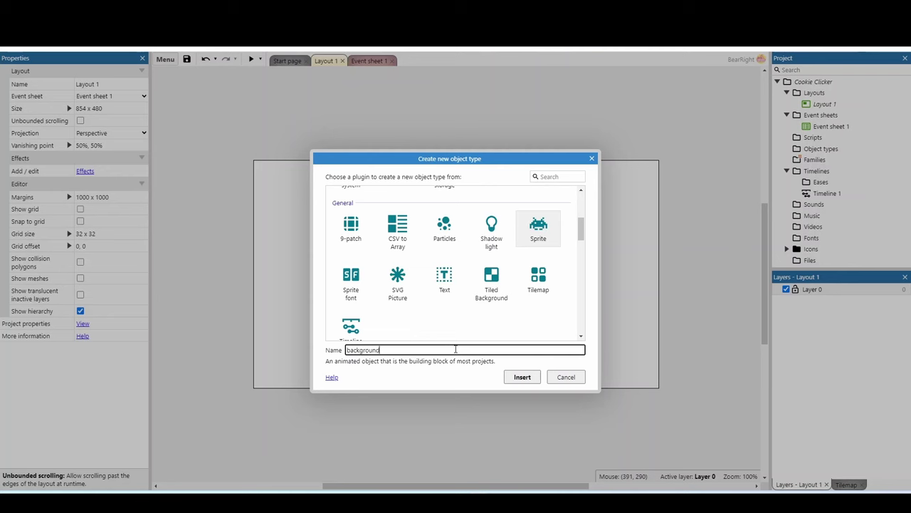
pyautogui.press('Return')
pyautogui.click(417, 272)
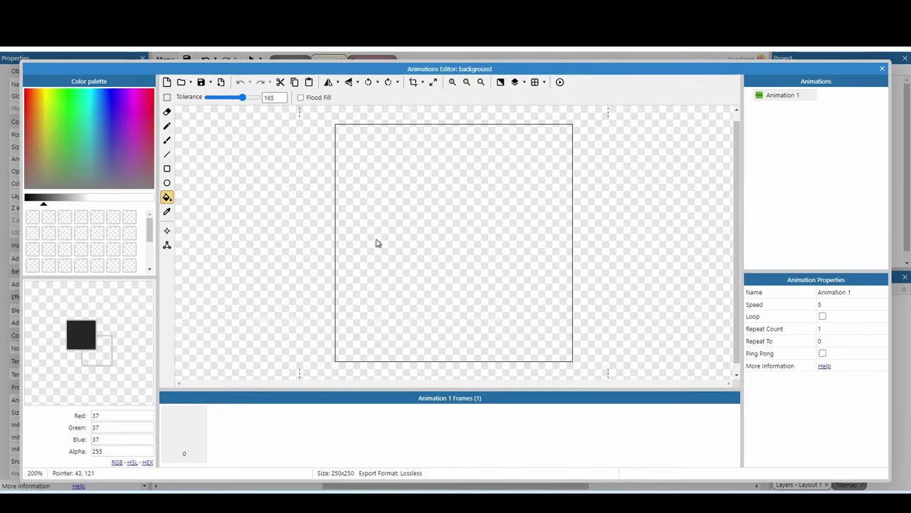
# Resize the sprite canvas to 854 x 480, paste the sunburst image, and align it to fill the layout
pyautogui.click(433, 83)
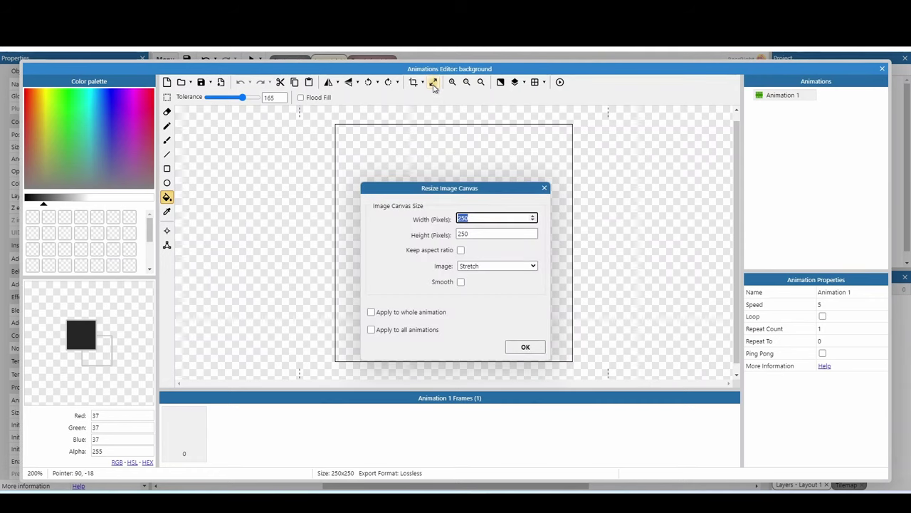
pyautogui.write('854')
pyautogui.press('Tab')
pyautogui.write('480')
pyautogui.press('Return')
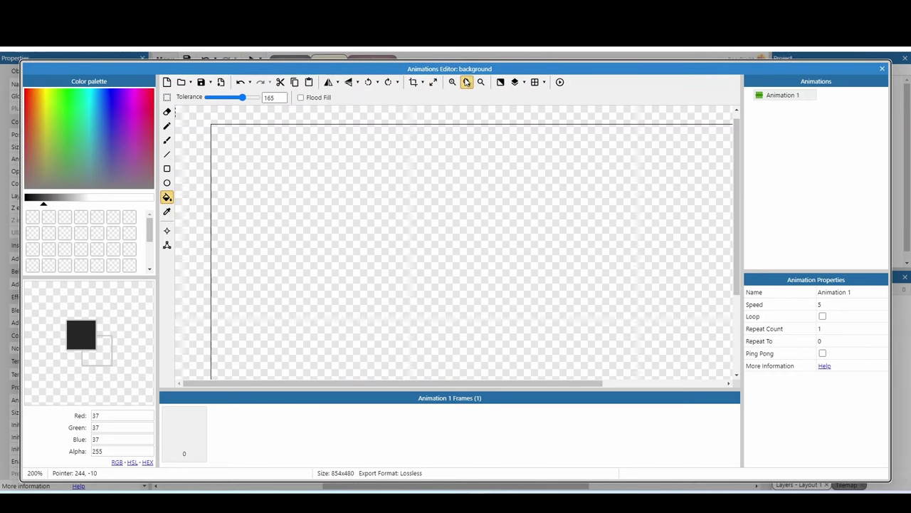
pyautogui.click(467, 82)
pyautogui.hotkey('ctrl', 'v')
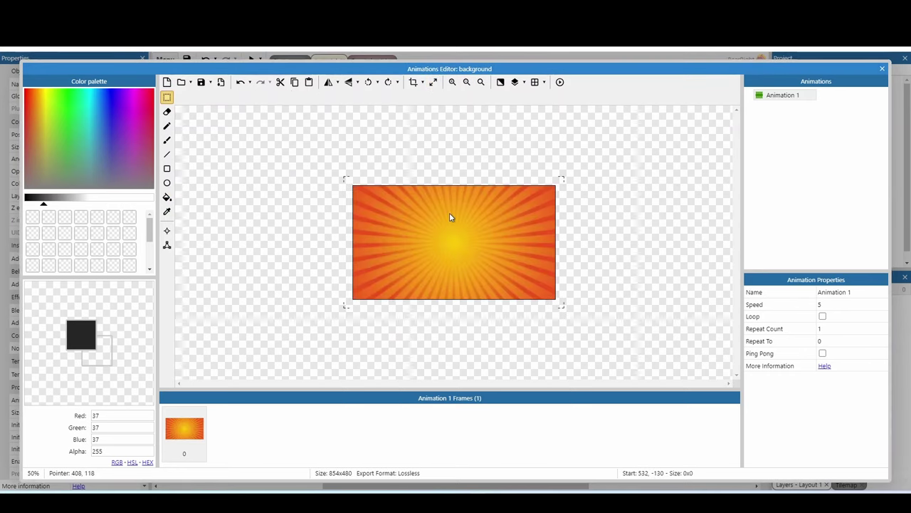
pyautogui.click(882, 71)
pyautogui.keyDown('ctrl'); pyautogui.scroll(-1, 563, 277); pyautogui.keyUp('ctrl')
pyautogui.moveTo(558, 282); pyautogui.dragTo(563, 280)
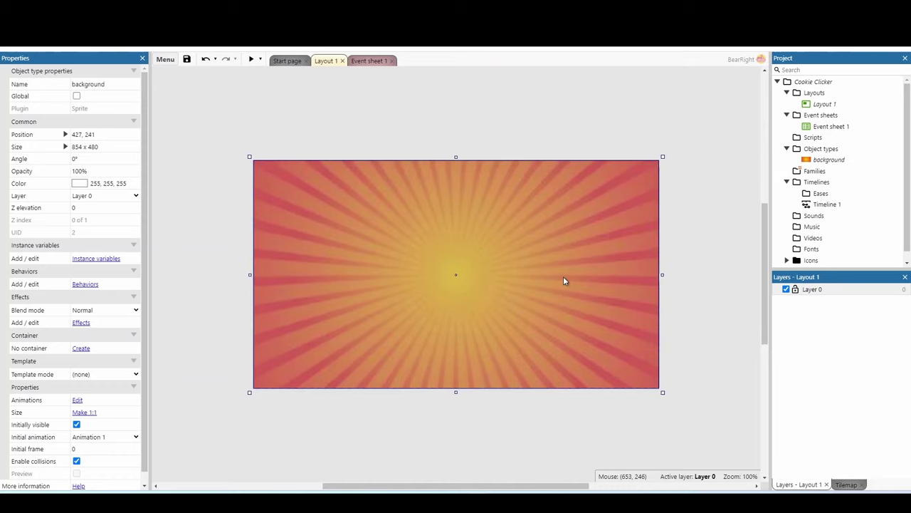
pyautogui.click(435, 142)
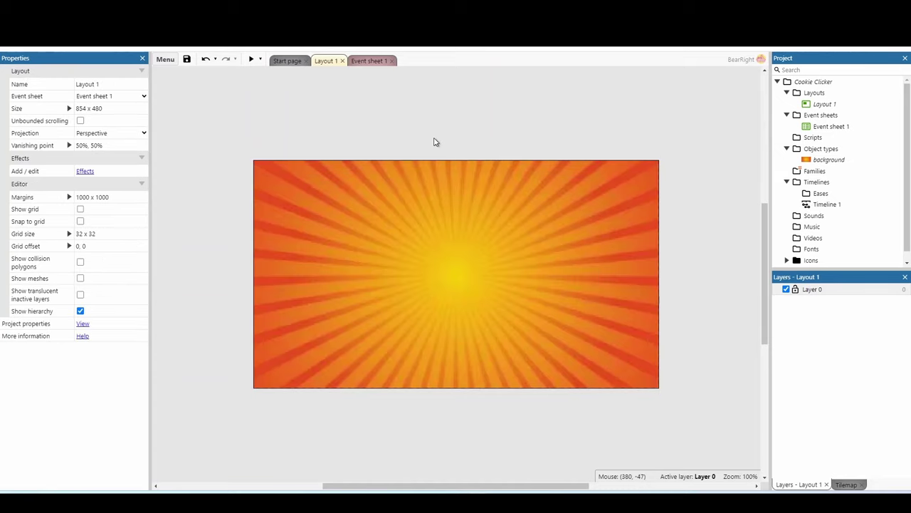
# Insert a new Sprite named 'Panel' and place it on the layout
pyautogui.rightClick(549, 154)
pyautogui.click(580, 158)
pyautogui.moveTo(582, 197); pyautogui.dragTo(582, 234)
pyautogui.click(537, 195)
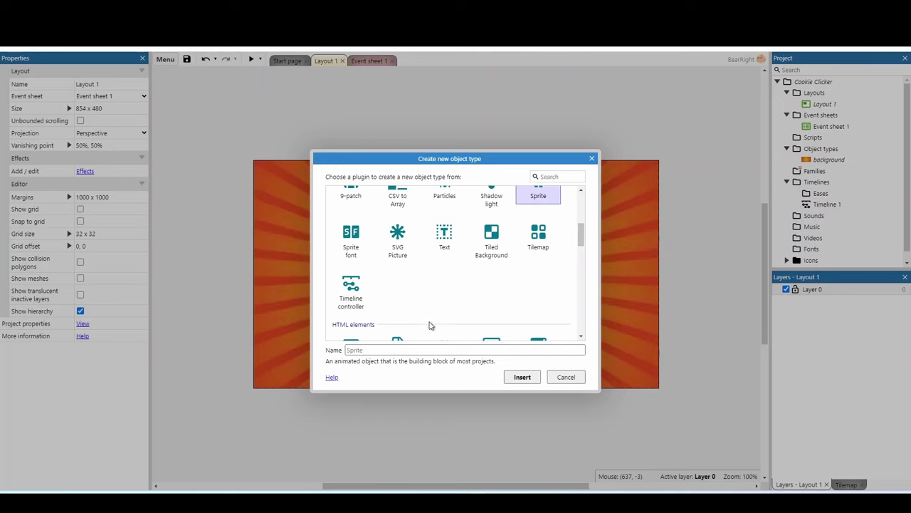
pyautogui.click(420, 350)
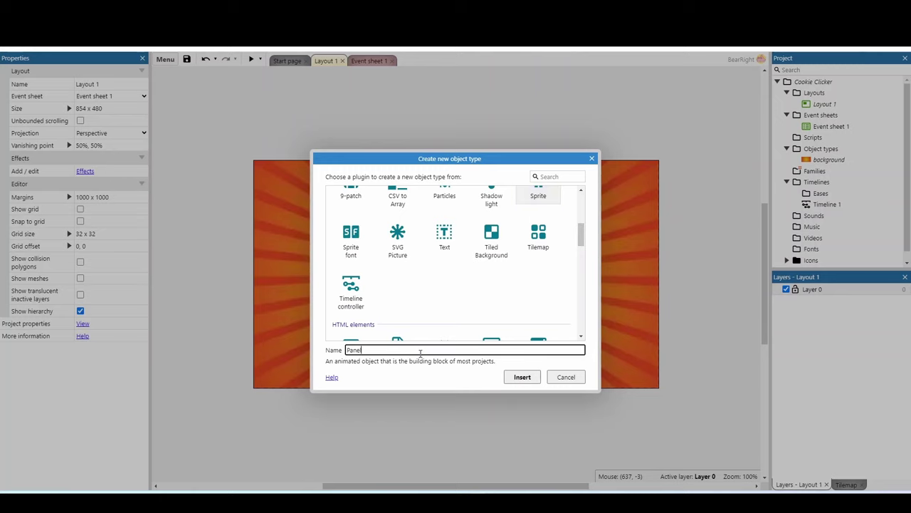
pyautogui.press('Return')
pyautogui.click(470, 291)
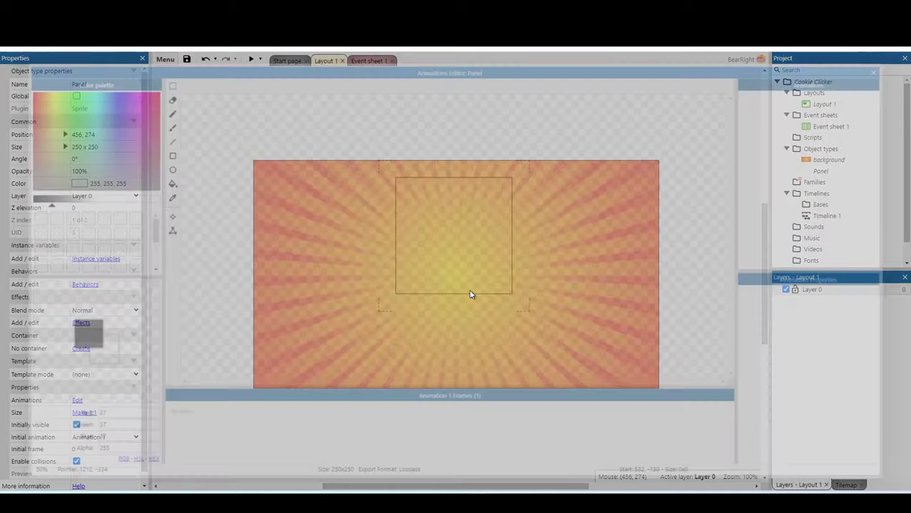
# Bucket-fill the Panel orange, then move it top-right and stretch it to the layout bottom
pyautogui.click(167, 197)
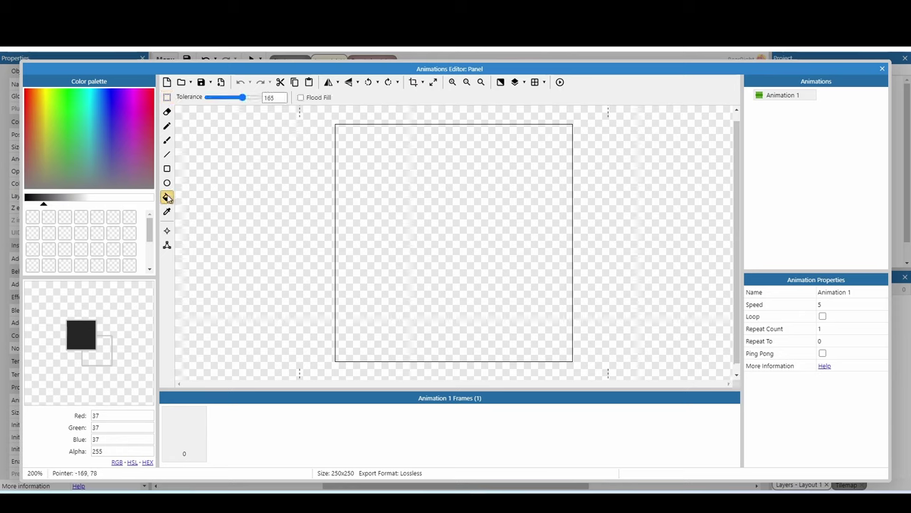
pyautogui.click(34, 98)
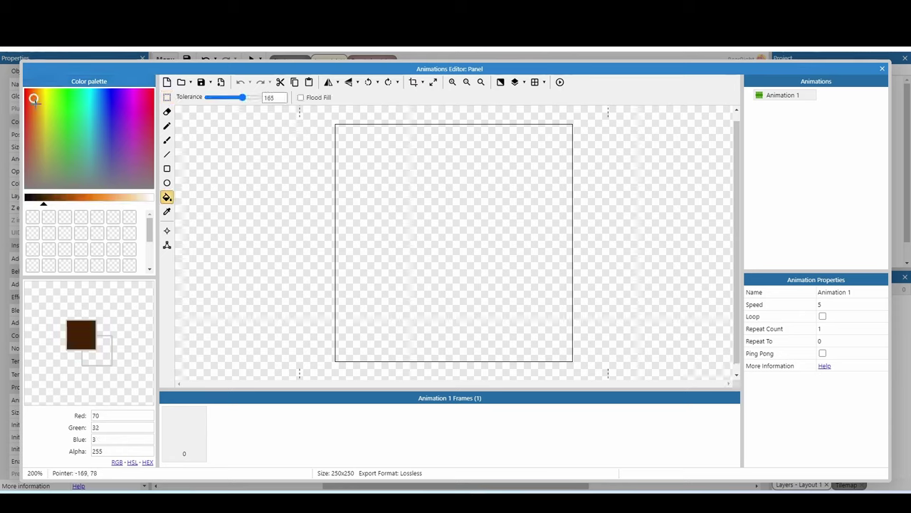
pyautogui.click(87, 200)
pyautogui.click(476, 173)
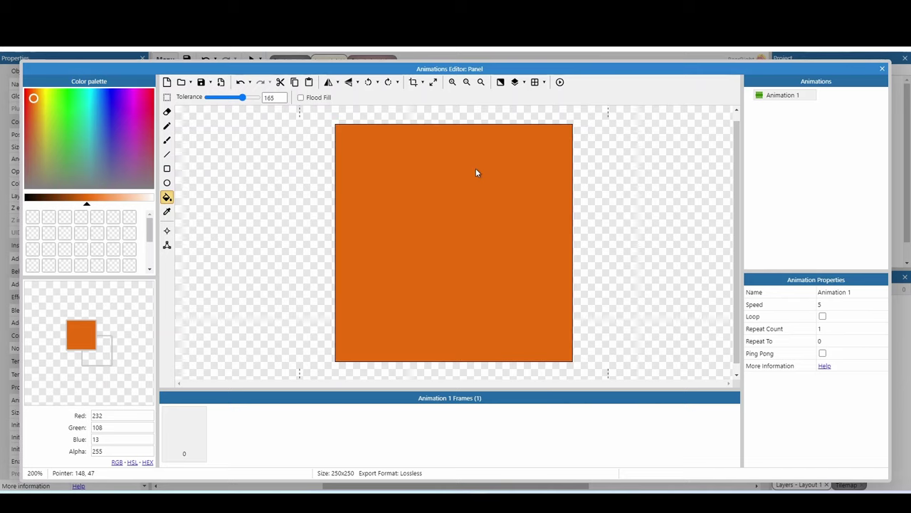
pyautogui.click(882, 68)
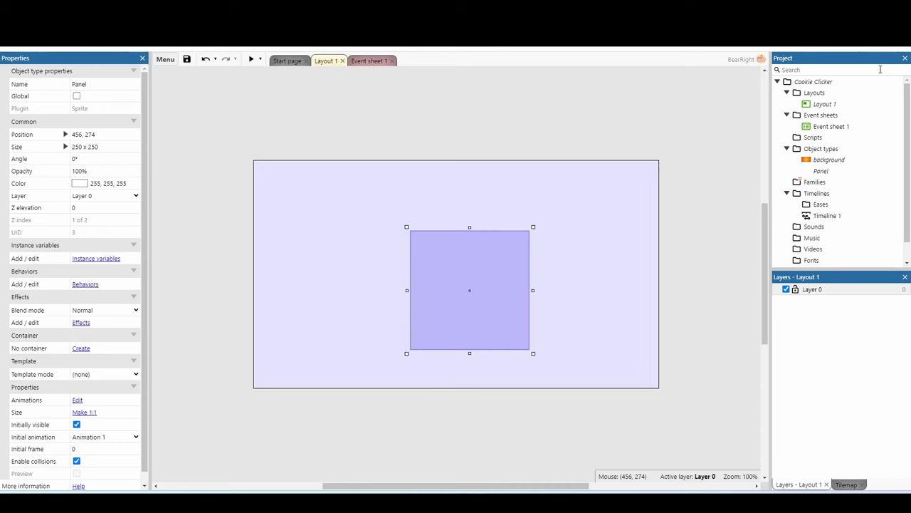
pyautogui.moveTo(529, 289); pyautogui.dragTo(618, 239)
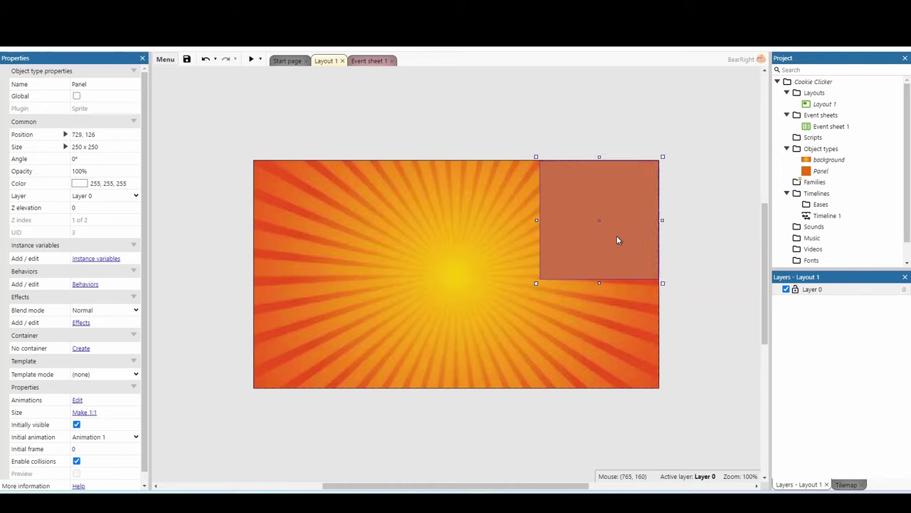
pyautogui.moveTo(597, 280); pyautogui.dragTo(598, 390)
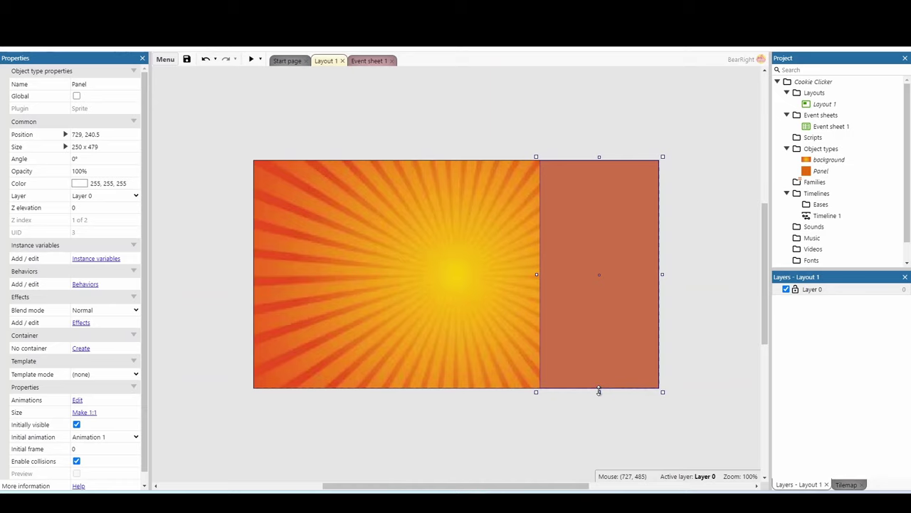
pyautogui.click(376, 146)
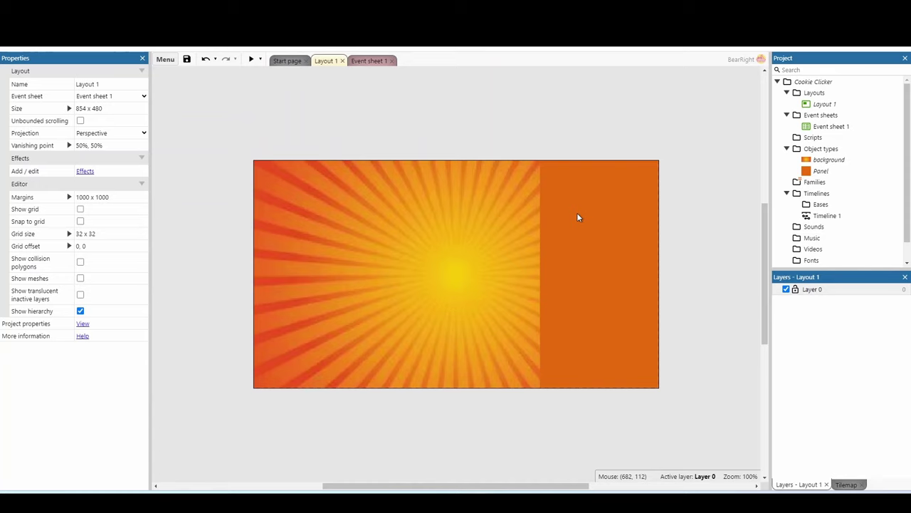
# Insert a new Sprite named 'Cookie' and place it on the layout
pyautogui.rightClick(416, 152)
pyautogui.click(429, 158)
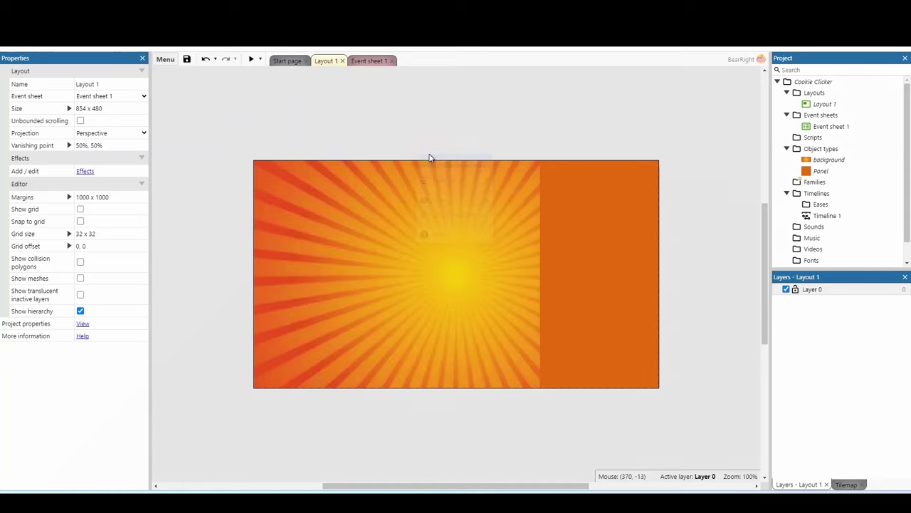
pyautogui.moveTo(584, 206); pyautogui.dragTo(581, 228)
pyautogui.click(538, 305)
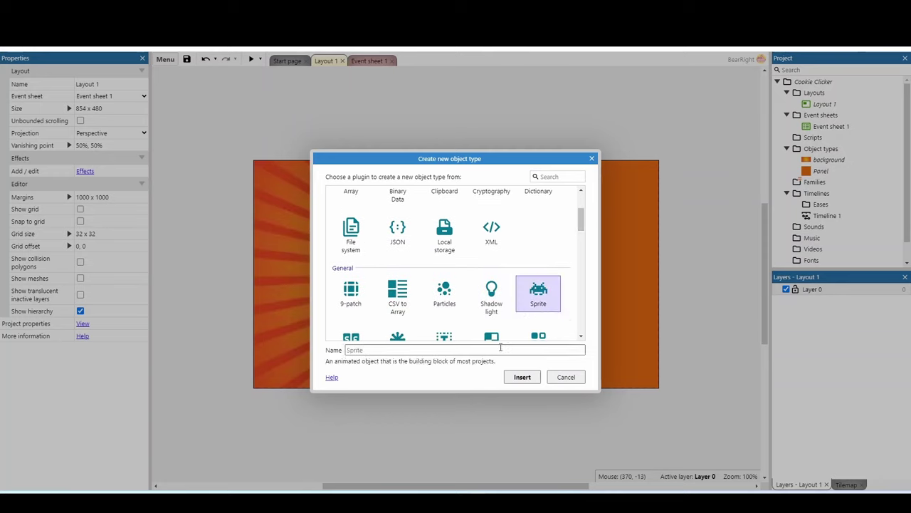
pyautogui.click(501, 349)
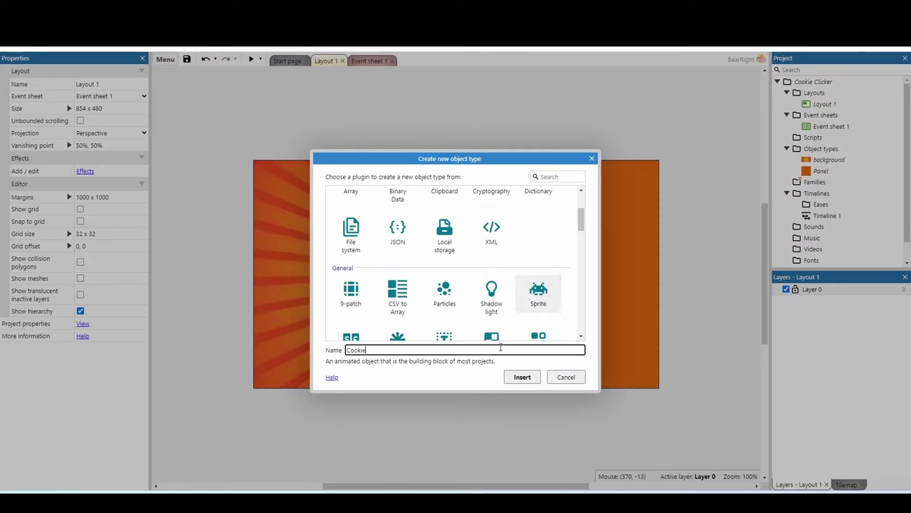
pyautogui.press('Return')
pyautogui.click(368, 267)
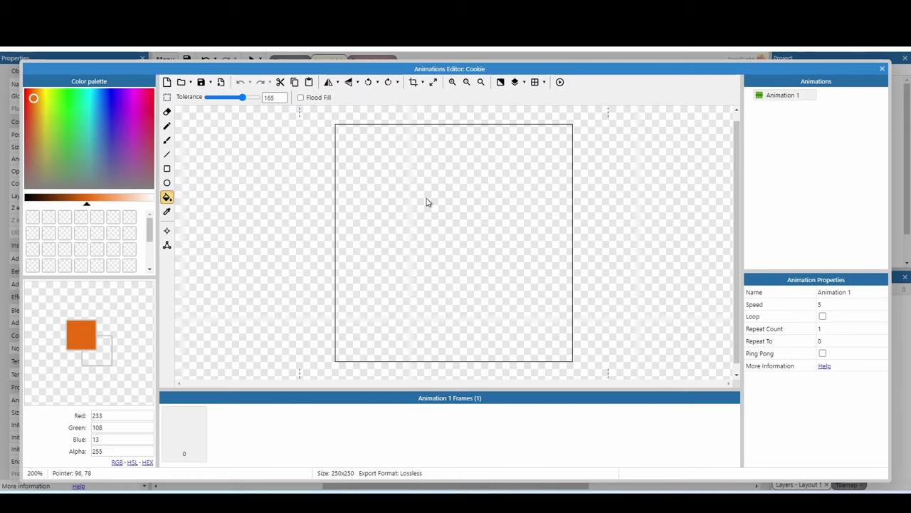
# Paste the cookie image, then resize the sprite to about 350 x 345 left of the Panel
pyautogui.hotkey('ctrl', 'v')
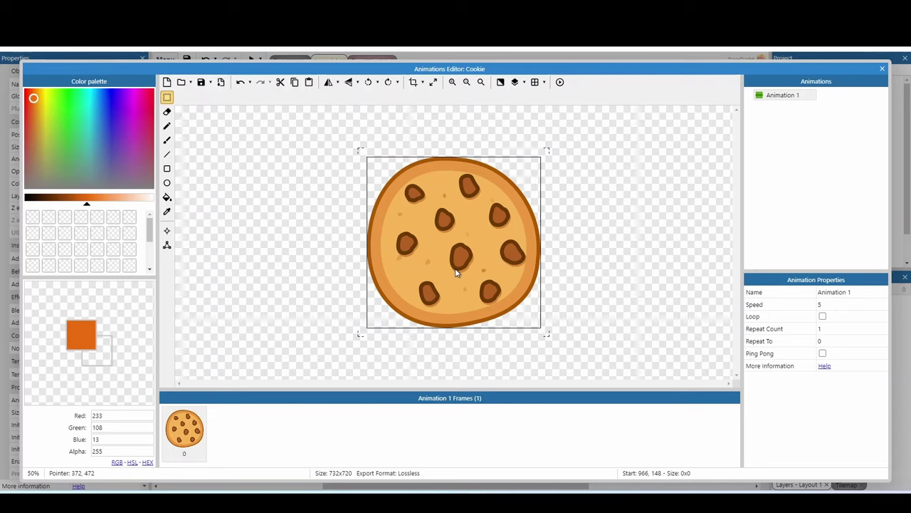
pyautogui.click(881, 71)
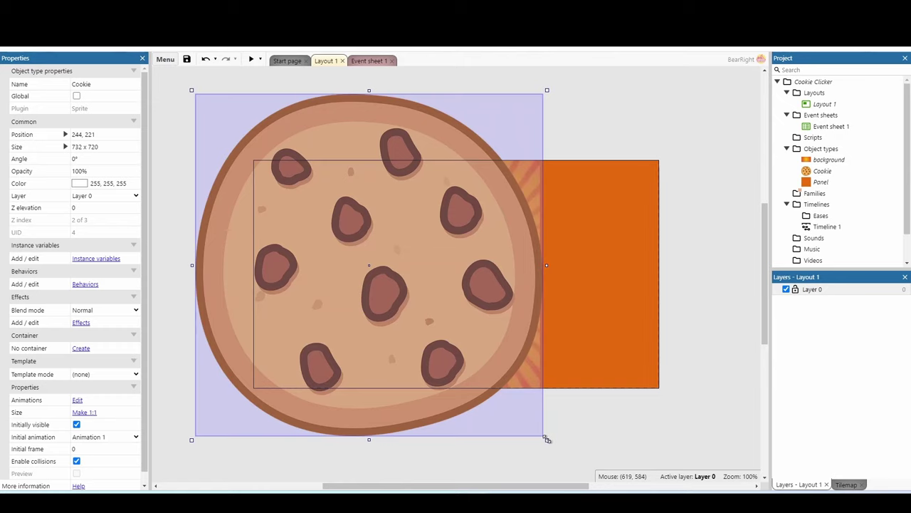
pyautogui.moveTo(546, 440); pyautogui.dragTo(315, 211)
pyautogui.moveTo(280, 181); pyautogui.dragTo(405, 311)
pyautogui.moveTo(438, 341); pyautogui.dragTo(507, 378)
pyautogui.moveTo(445, 353); pyautogui.dragTo(430, 333)
pyautogui.click(223, 305)
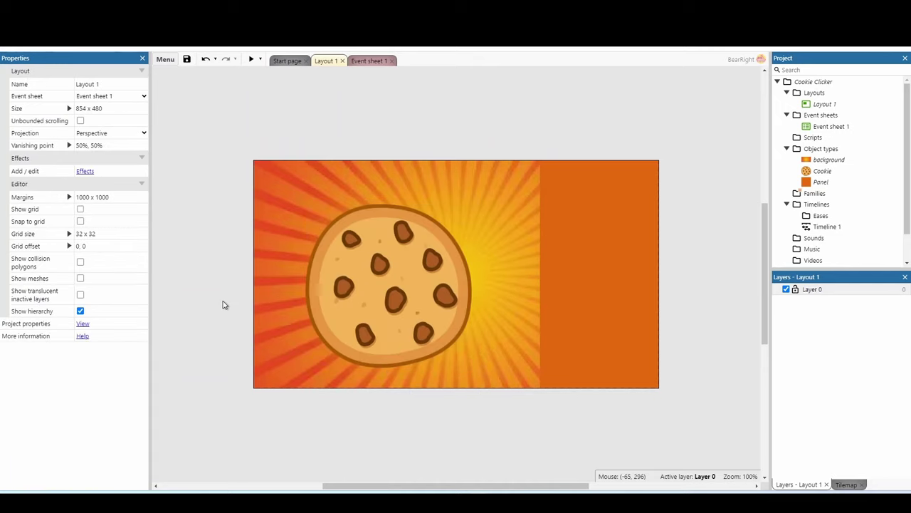
# Insert a Text object named 'CookieText' near the layout's top-left
pyautogui.rightClick(223, 305)
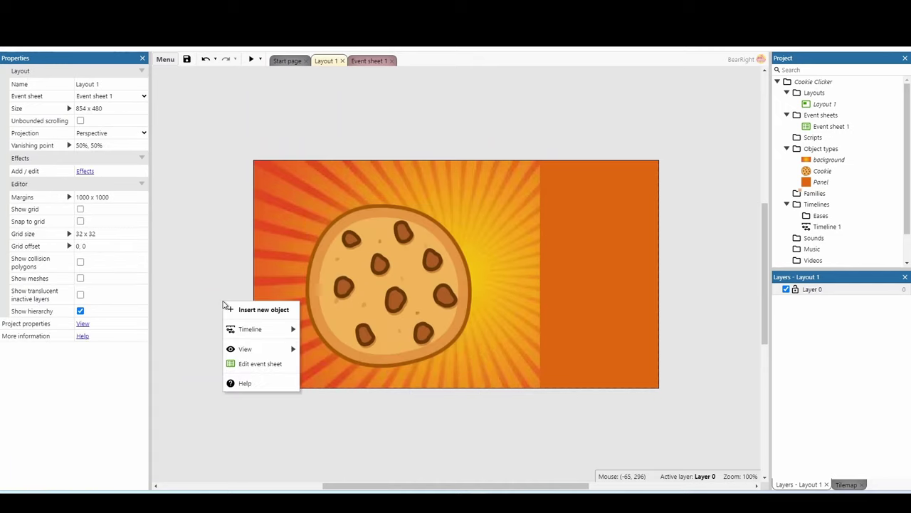
pyautogui.click(234, 308)
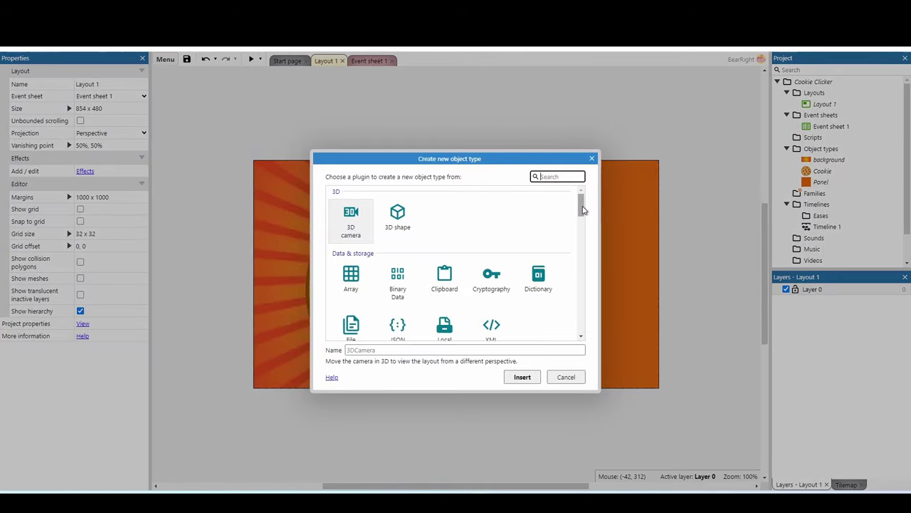
pyautogui.scroll(-2, 582, 214)
pyautogui.scroll(-2, 442, 264)
pyautogui.click(441, 276)
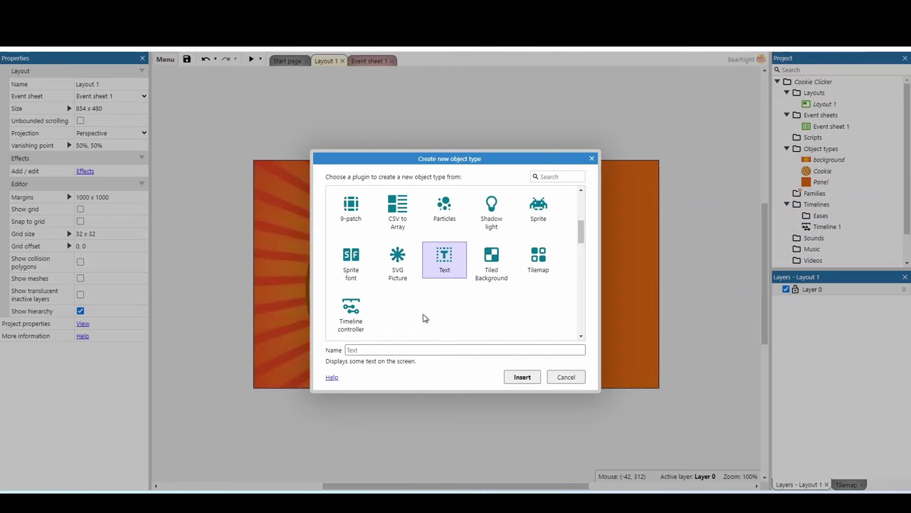
pyautogui.click(400, 350)
pyautogui.write('Cooki')
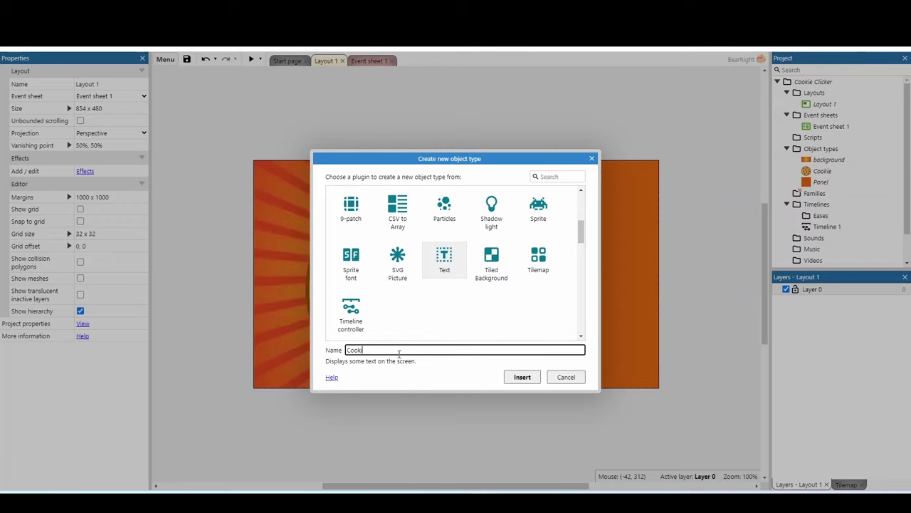
pyautogui.write('eText')
pyautogui.press('Return')
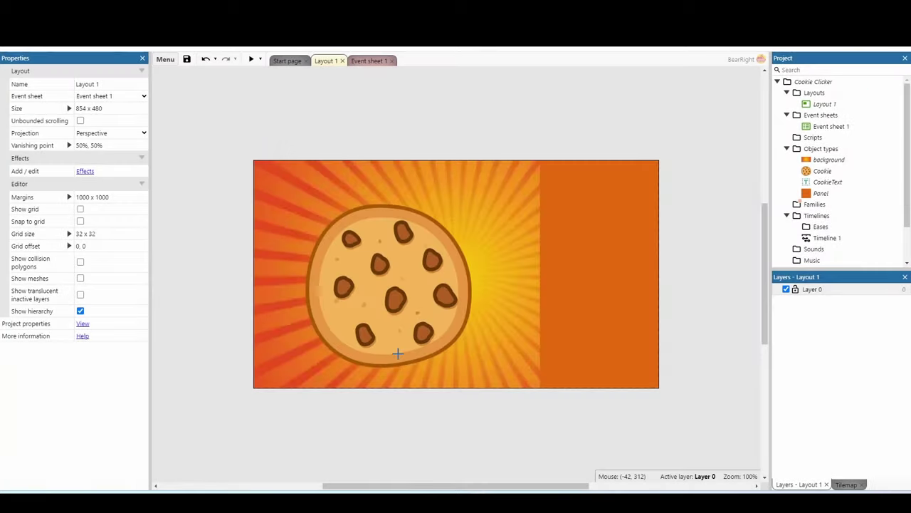
pyautogui.click(364, 180)
pyautogui.moveTo(364, 180); pyautogui.dragTo(348, 178)
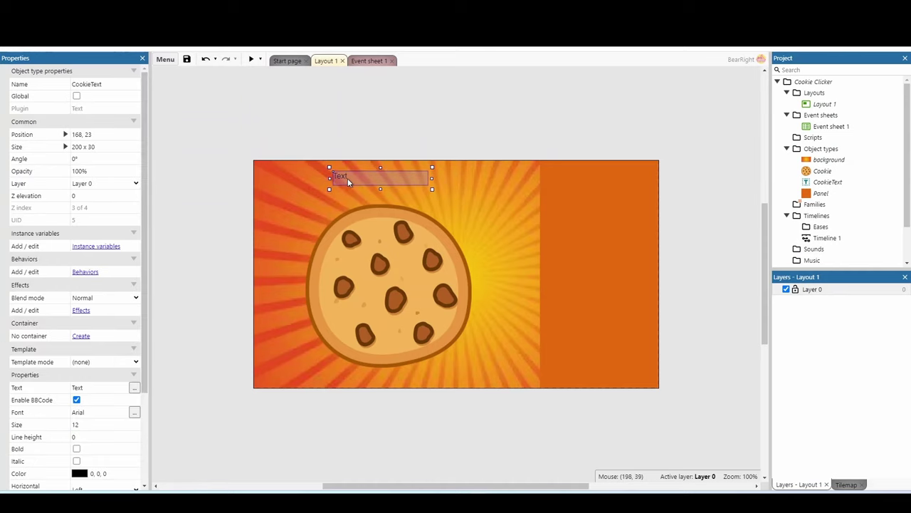
# Set CookieText's text to 'Cookies 9999999' and its size to 40
pyautogui.click(114, 387)
pyautogui.write('Cookies')
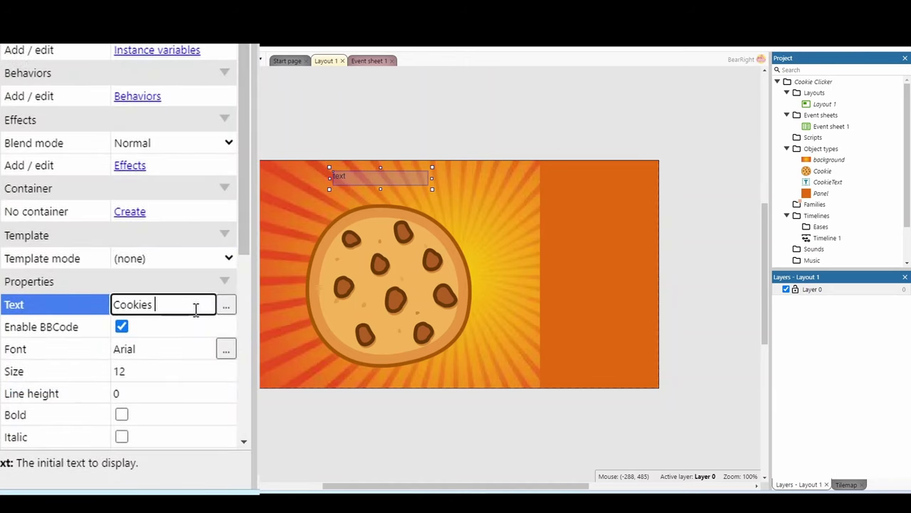
pyautogui.write(' 9999999')
pyautogui.click(185, 326)
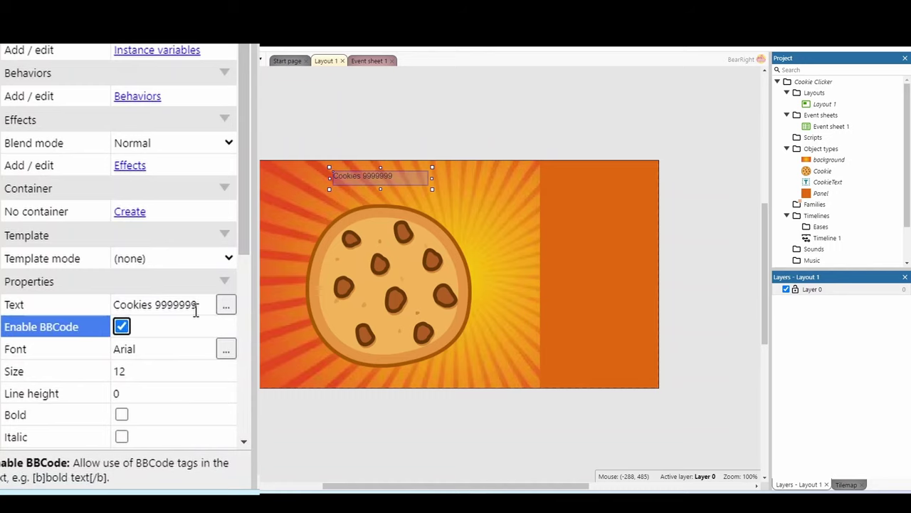
pyautogui.click(166, 390)
pyautogui.click(167, 370)
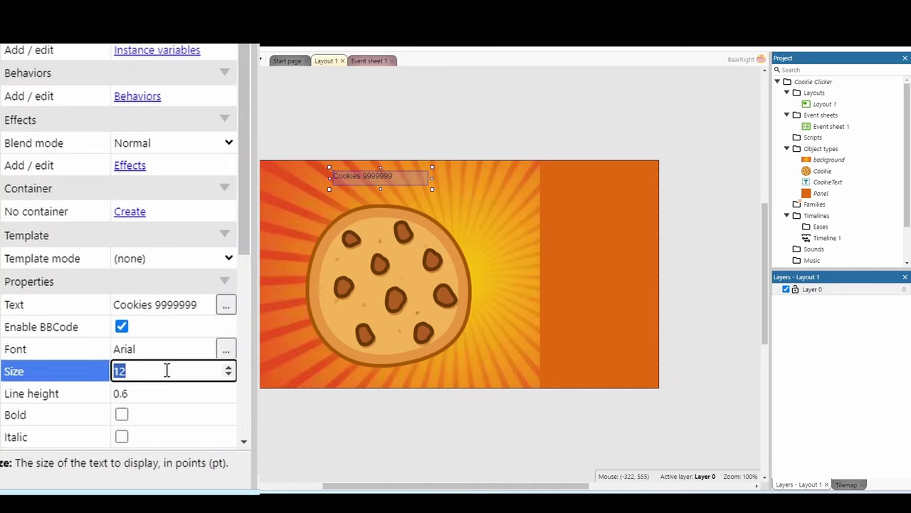
pyautogui.write('40')
pyautogui.press('Tab')
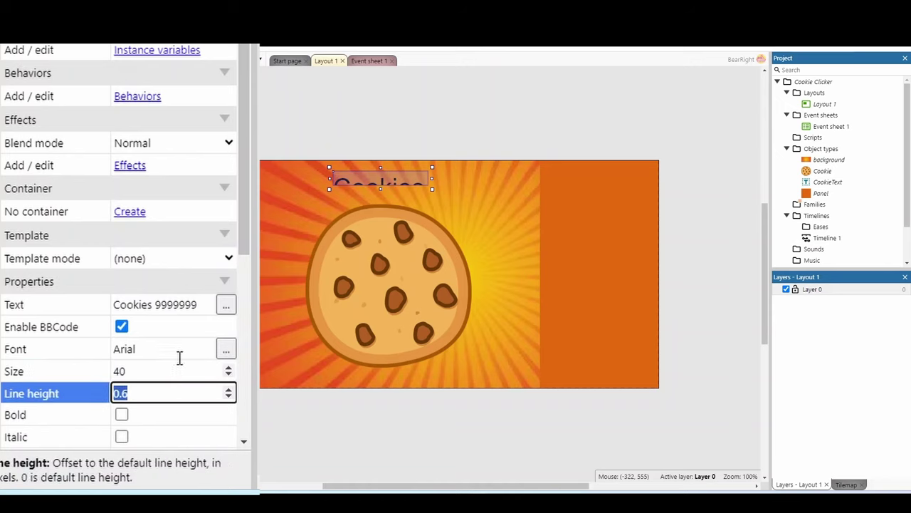
pyautogui.click(331, 190)
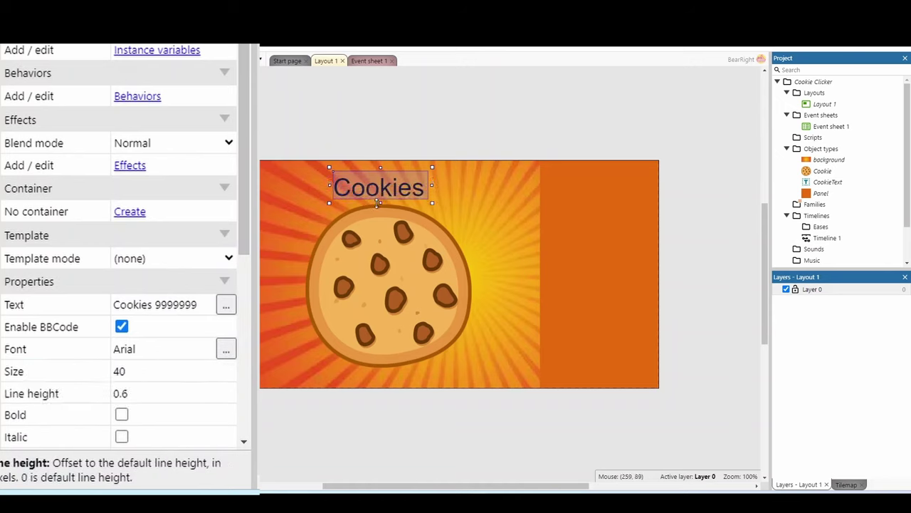
# Widen the text box so it fully shows and set Horizontal alignment to Center
pyautogui.moveTo(324, 185); pyautogui.dragTo(274, 187)
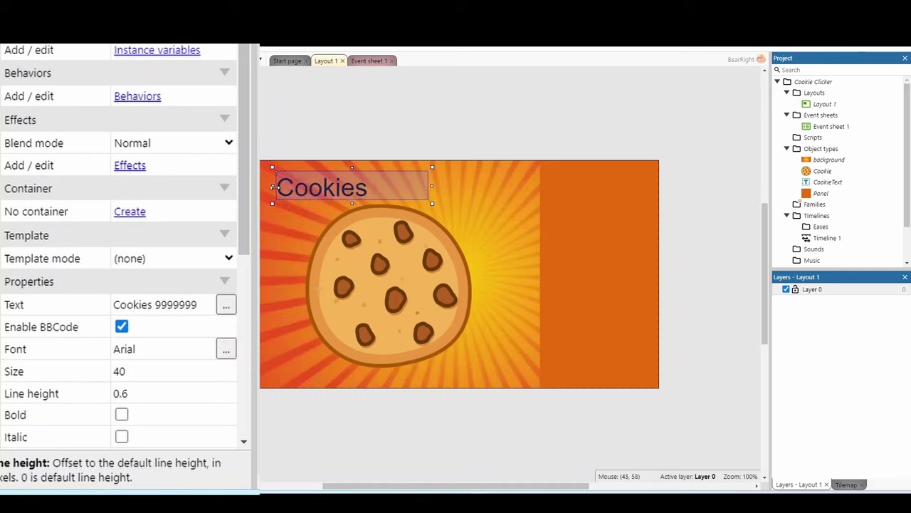
pyautogui.moveTo(432, 186); pyautogui.dragTo(527, 194)
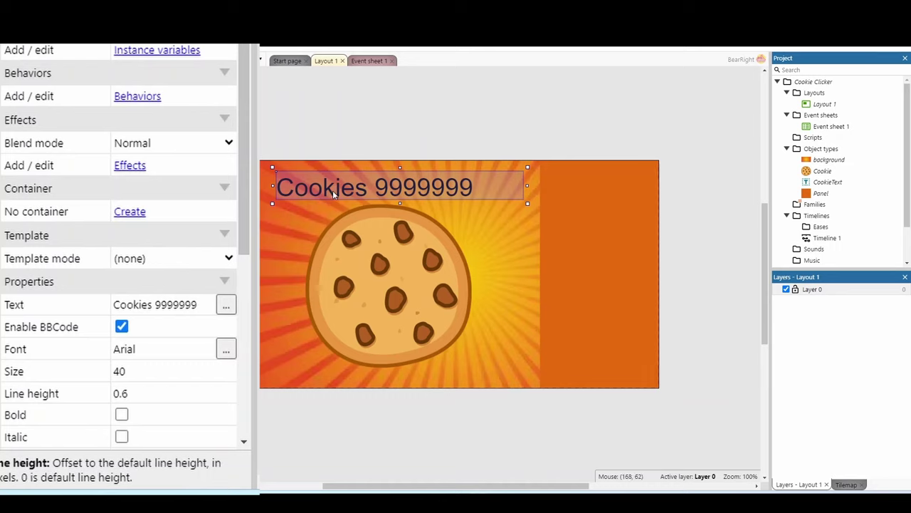
pyautogui.moveTo(244, 143); pyautogui.dragTo(255, 315)
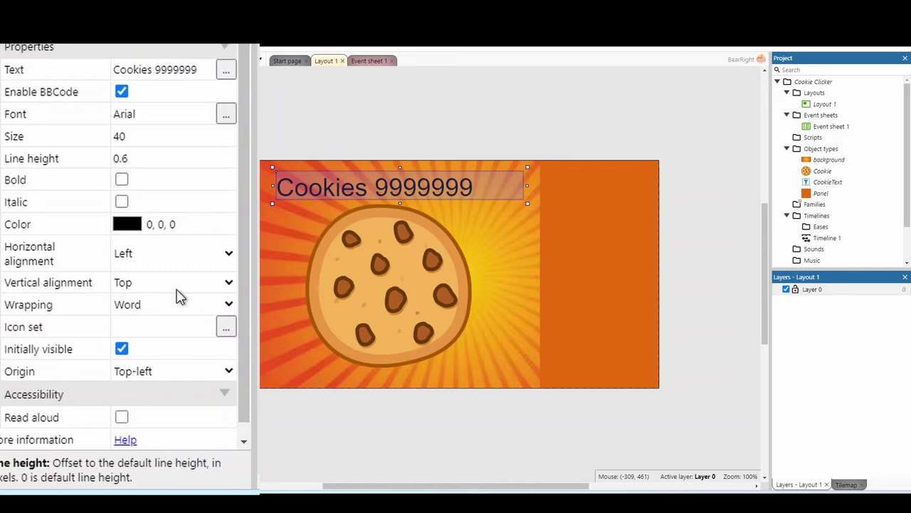
pyautogui.click(165, 262)
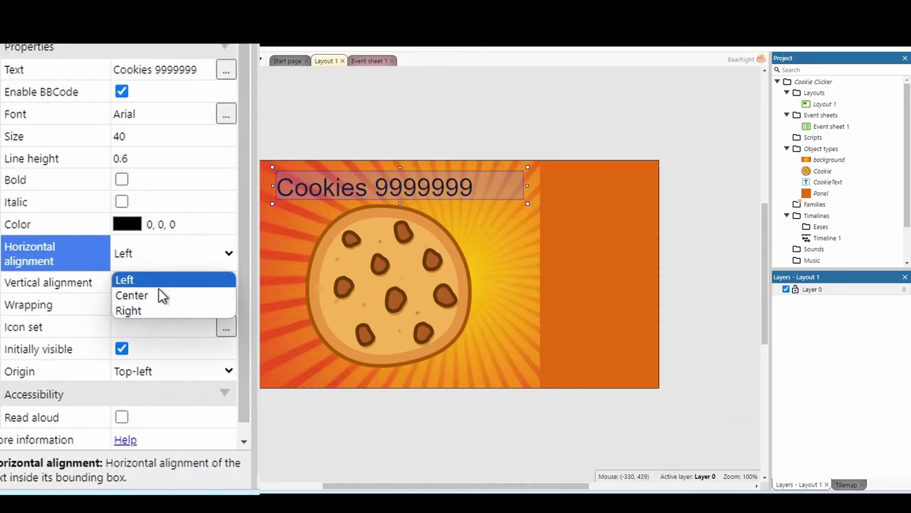
pyautogui.click(160, 295)
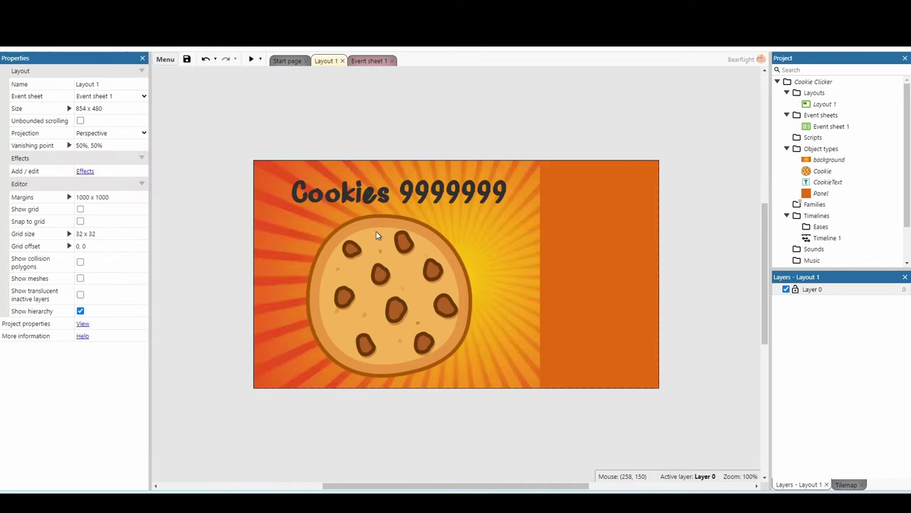
# Insert the Mouse input object into the project
pyautogui.rightClick(234, 224)
pyautogui.click(246, 228)
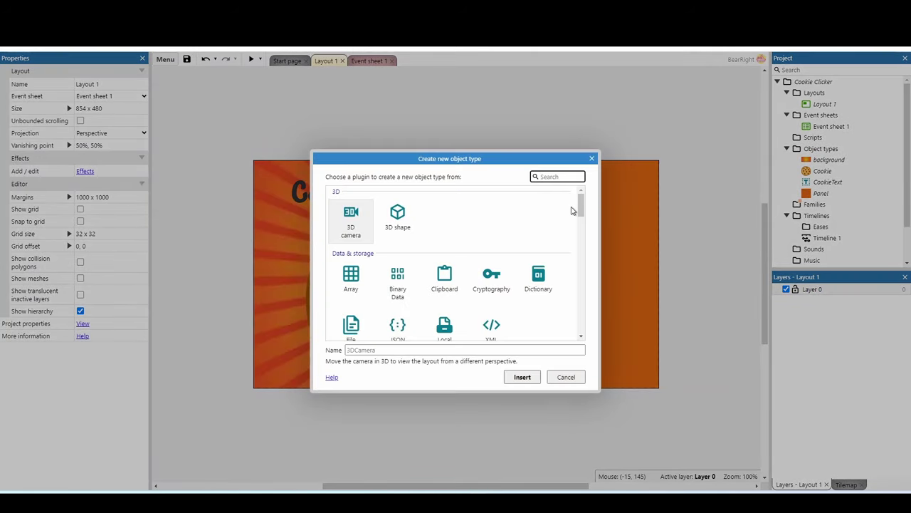
pyautogui.moveTo(580, 204); pyautogui.dragTo(575, 272)
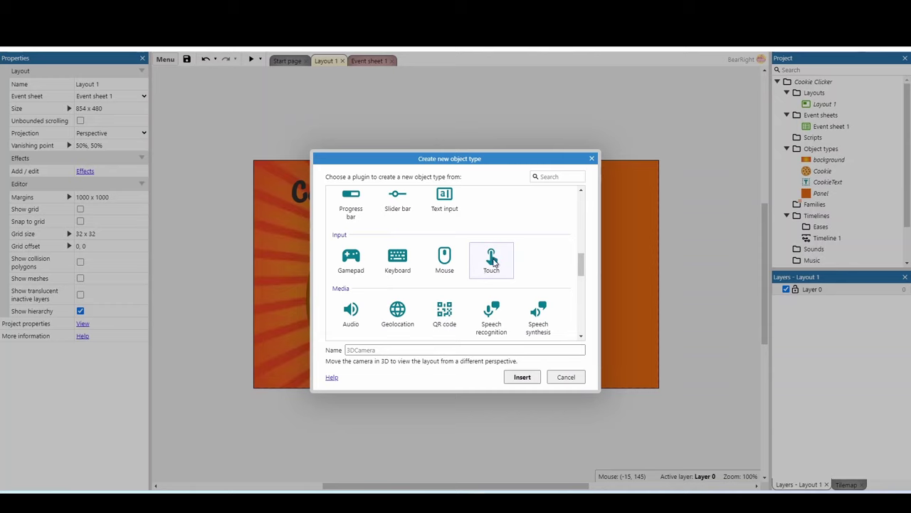
pyautogui.click(442, 259)
pyautogui.doubleClick(445, 260)
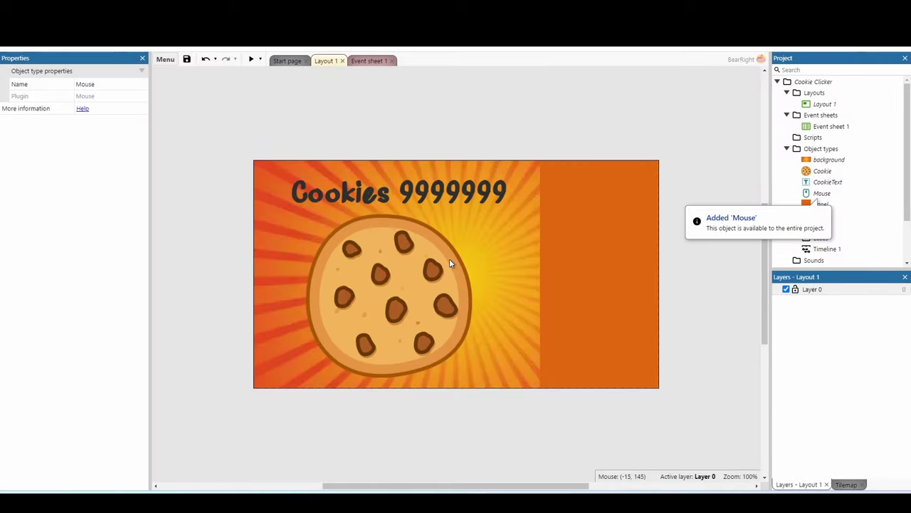
# On Event sheet 1, add a global number variable 'Cookies' starting at 0
pyautogui.click(369, 62)
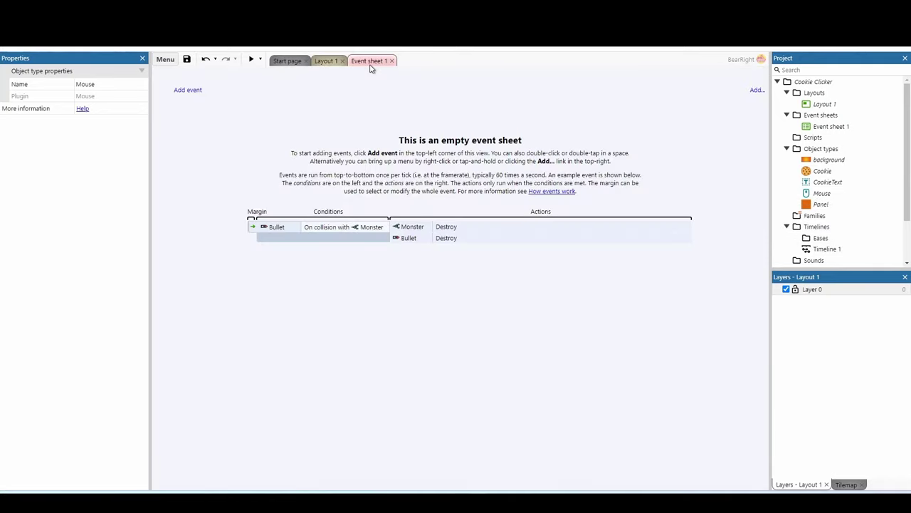
pyautogui.rightClick(168, 61)
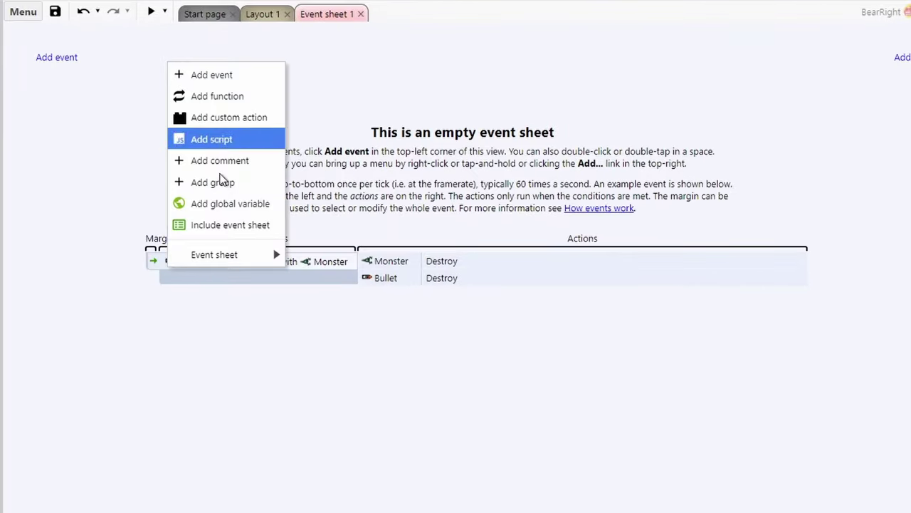
pyautogui.click(223, 206)
pyautogui.write('Cookies')
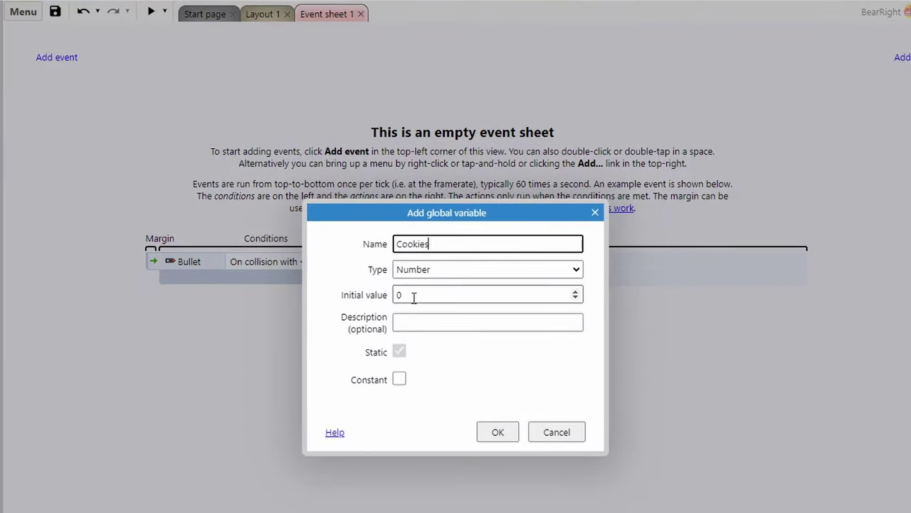
pyautogui.click(495, 431)
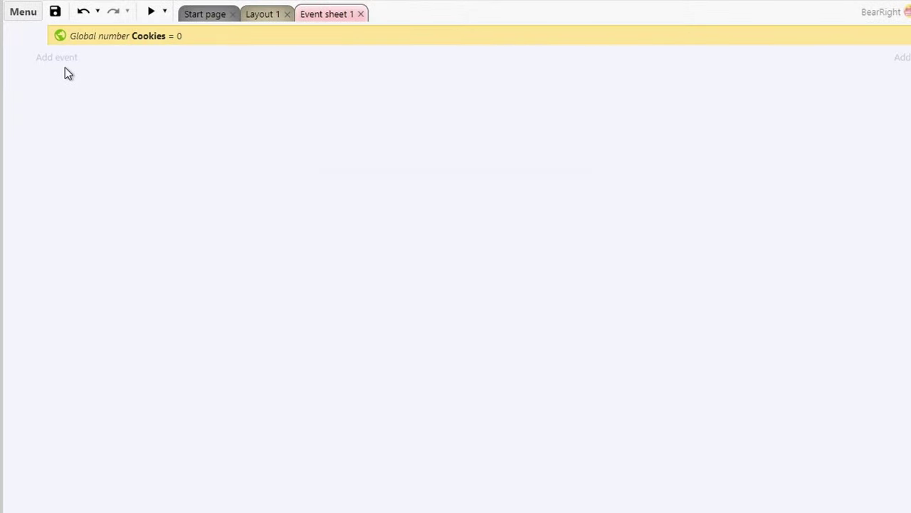
# Add an event with the Mouse 'On object clicked' Cookie condition
pyautogui.click(62, 60)
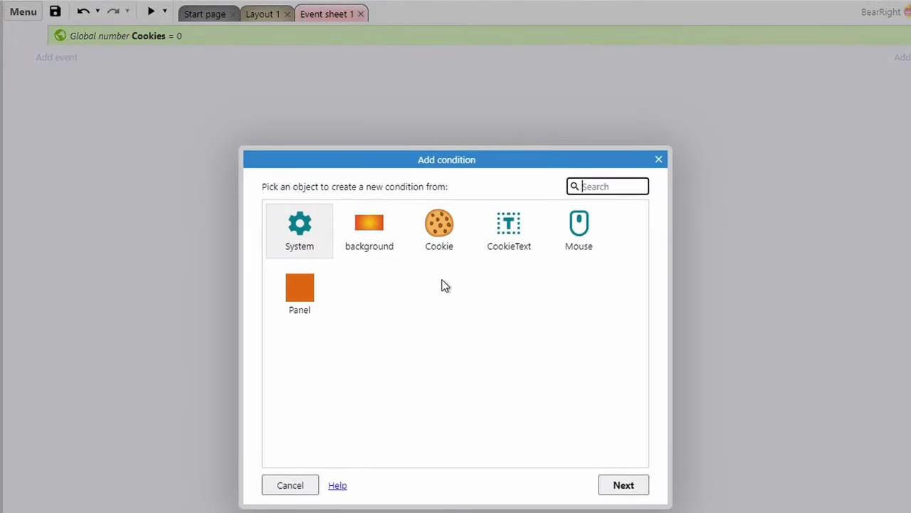
pyautogui.doubleClick(570, 228)
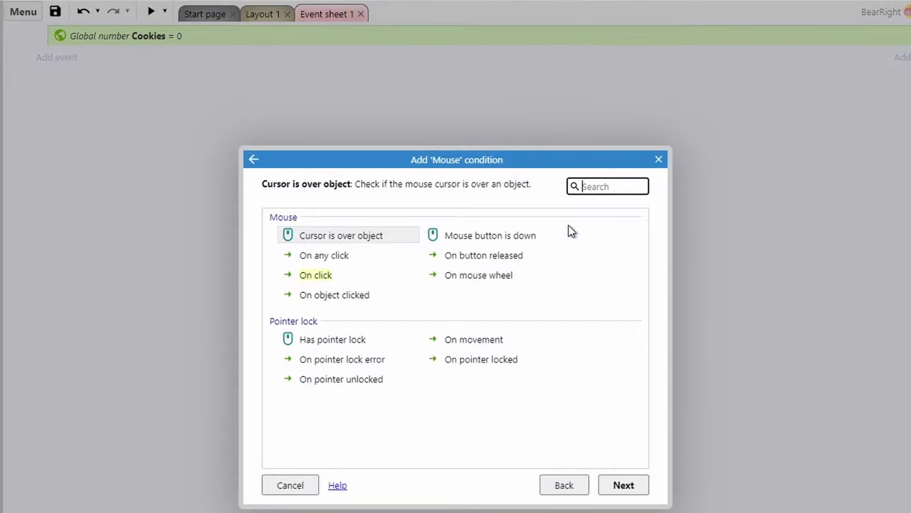
pyautogui.doubleClick(309, 298)
pyautogui.click(362, 332)
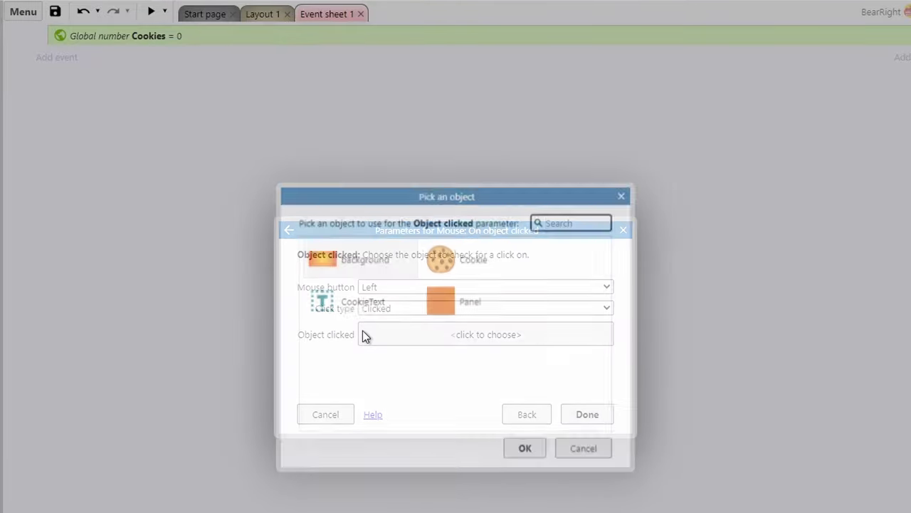
pyautogui.doubleClick(449, 260)
pyautogui.click(576, 414)
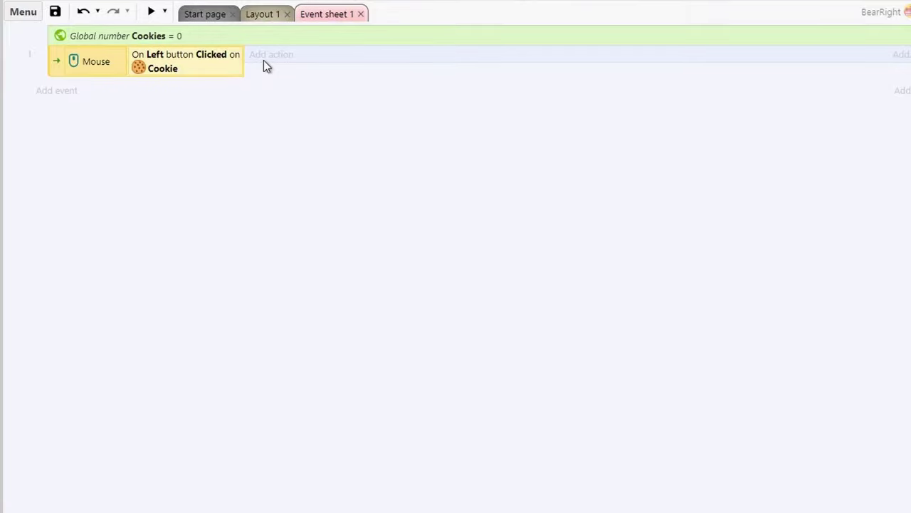
# Give the click event a System 'Add 1 to Cookies' action, then add a System Every tick event
pyautogui.click(263, 58)
pyautogui.doubleClick(302, 222)
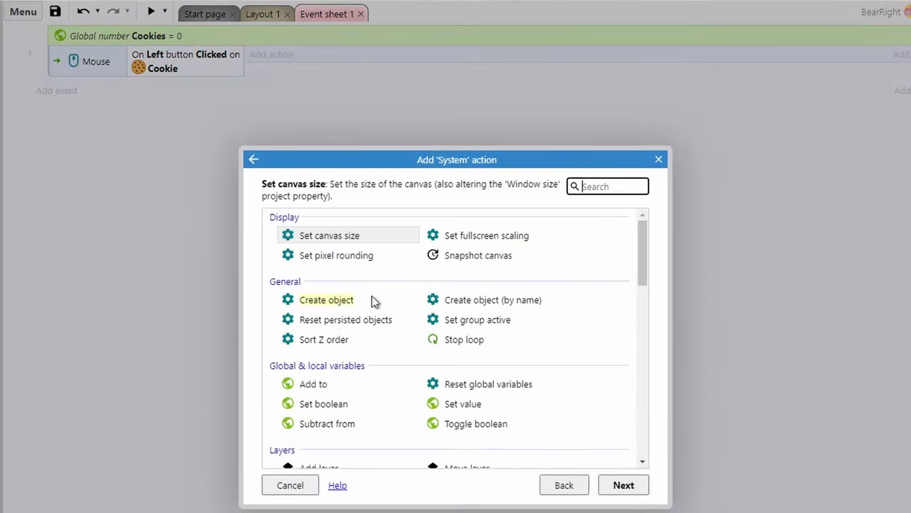
pyautogui.click(344, 387)
pyautogui.doubleClick(344, 386)
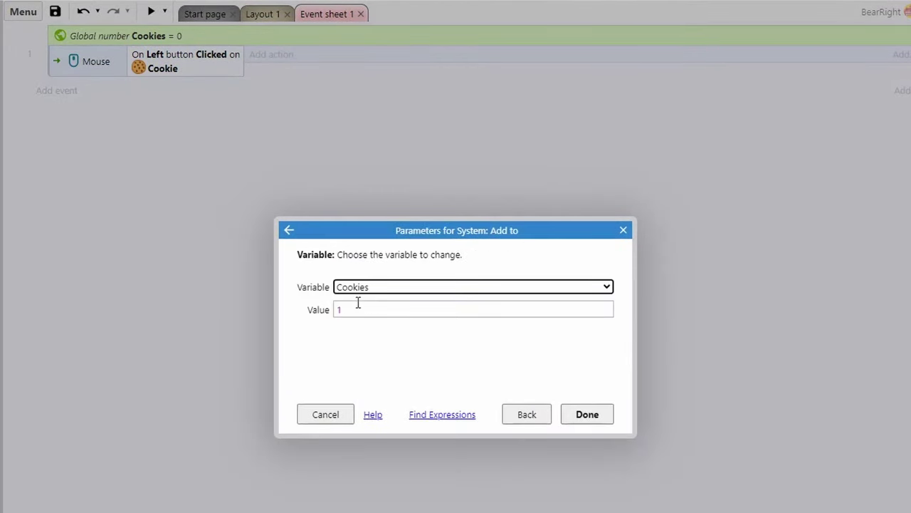
pyautogui.click(579, 410)
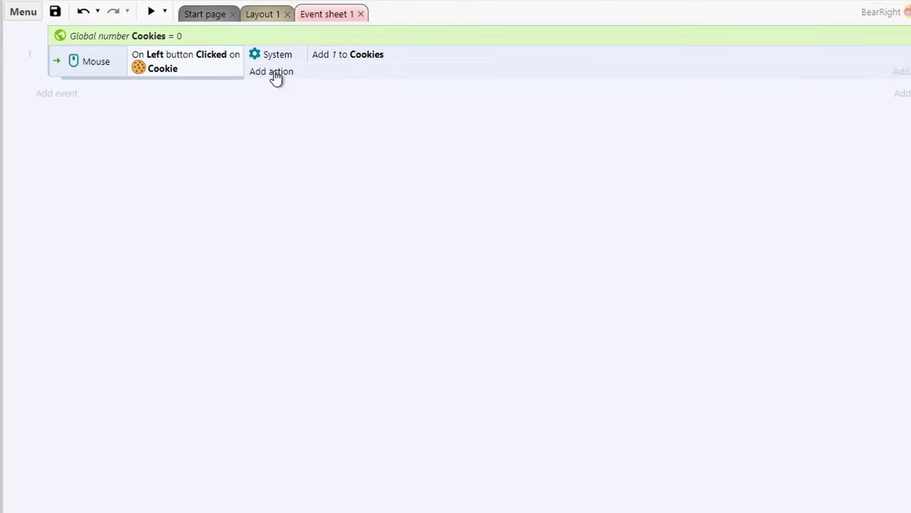
pyautogui.click(61, 100)
pyautogui.doubleClick(288, 213)
pyautogui.doubleClick(334, 322)
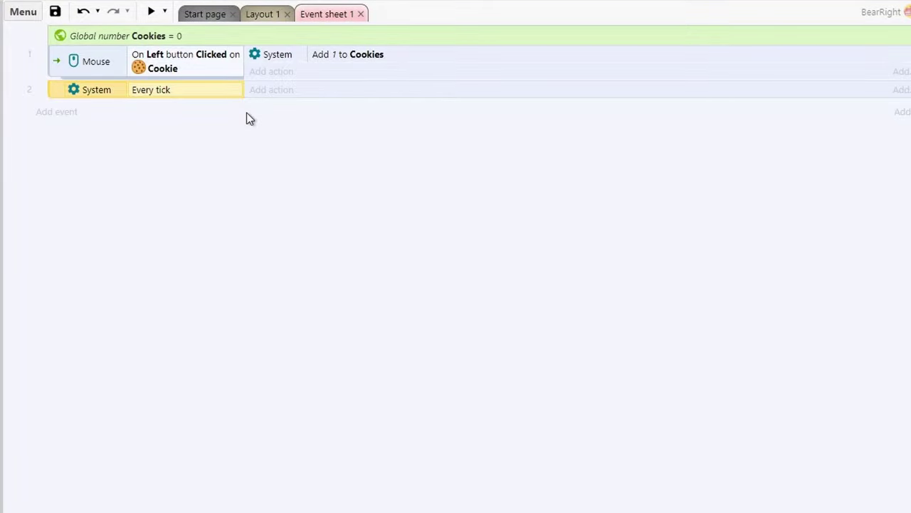
# Add a CookieText Set text action with "Cookies "&Cookies to the Every tick event
pyautogui.click(263, 91)
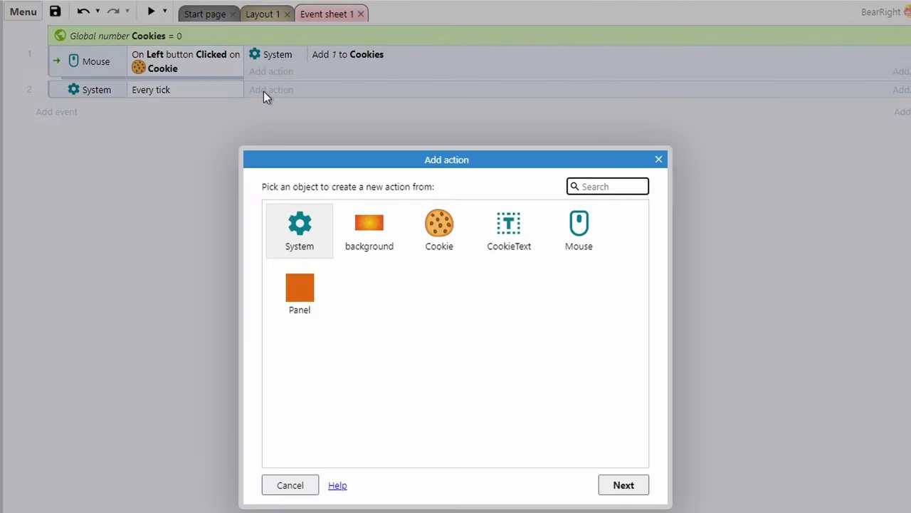
pyautogui.doubleClick(533, 251)
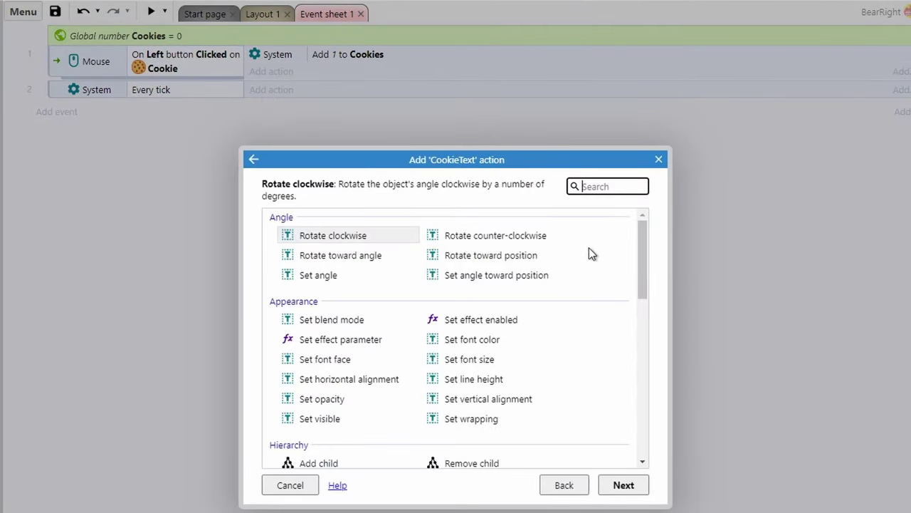
pyautogui.moveTo(639, 251); pyautogui.dragTo(642, 393)
pyautogui.doubleClick(332, 402)
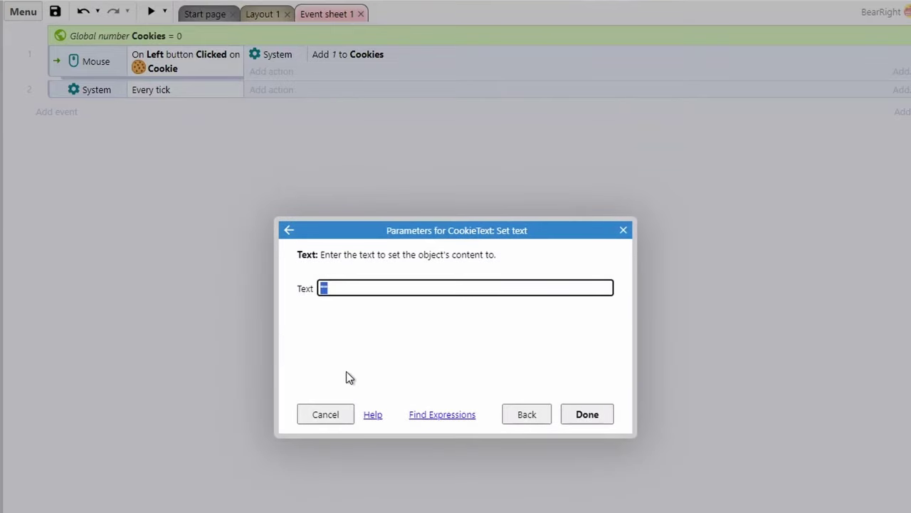
pyautogui.write('"Cookies "&coo')
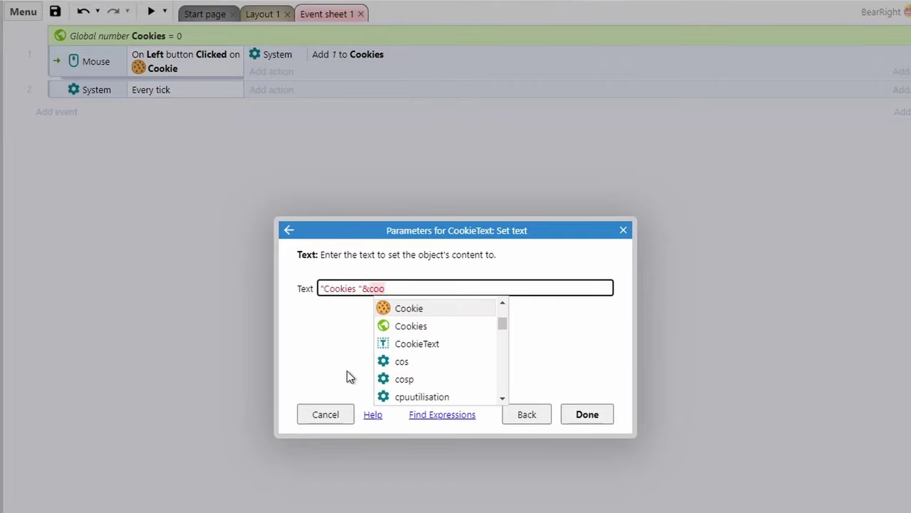
pyautogui.press('Down')
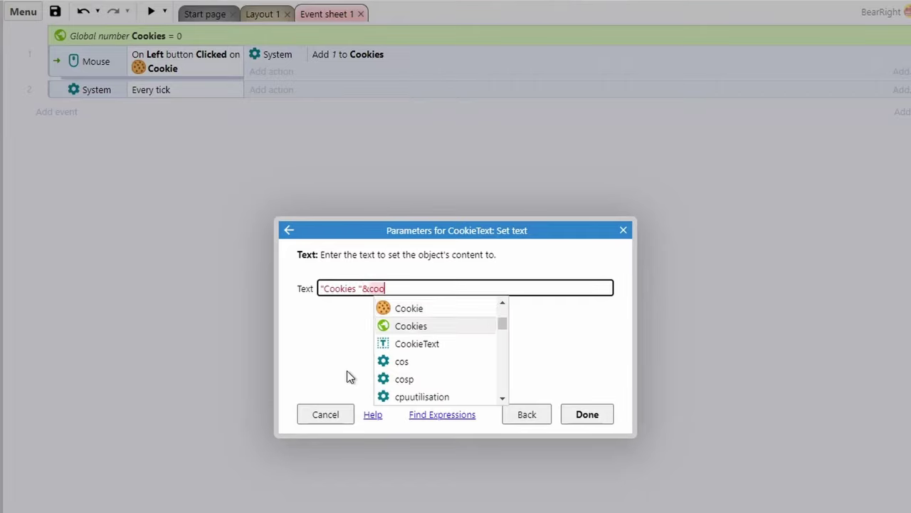
pyautogui.press('Return')
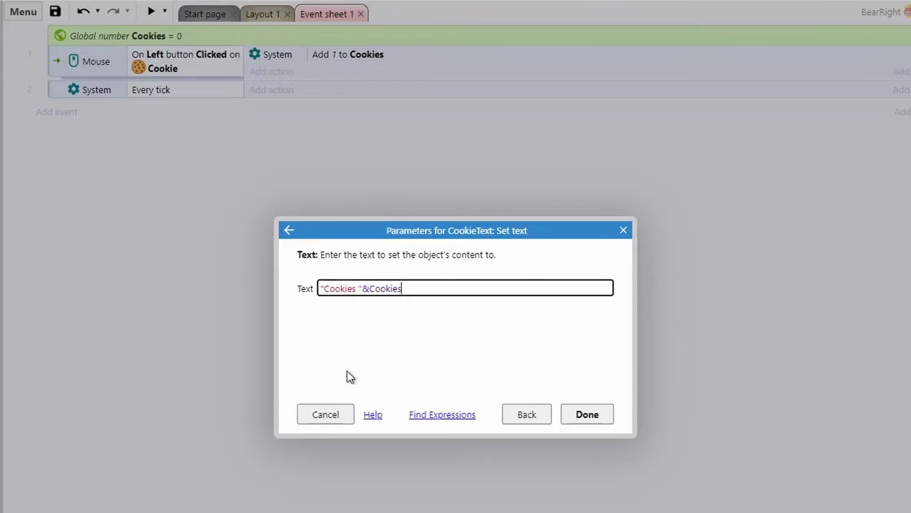
pyautogui.press('Return')
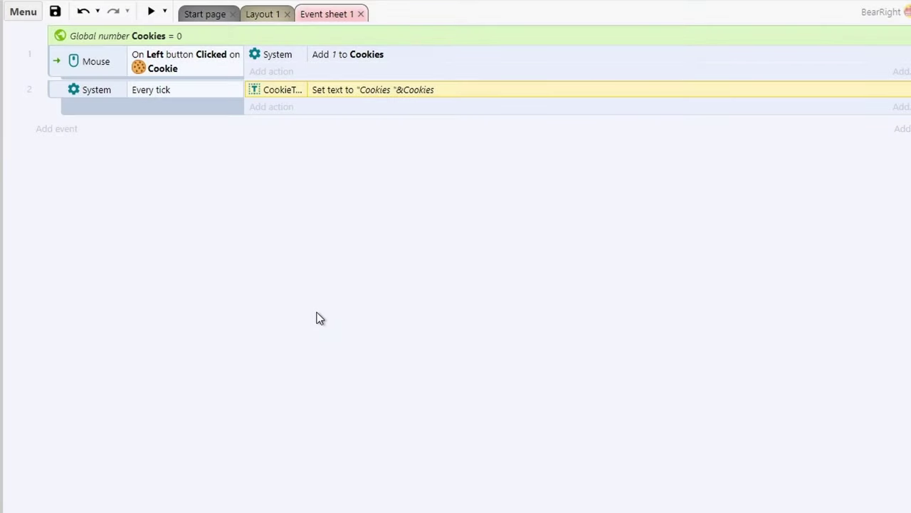
# Back on Layout 1, add a Sine behavior to the Cookie sprite
pyautogui.click(264, 14)
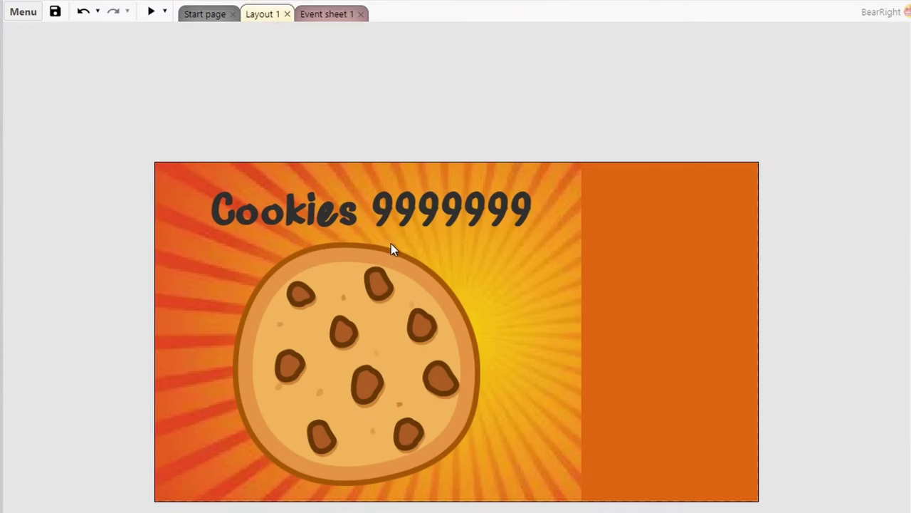
pyautogui.rightClick(364, 354)
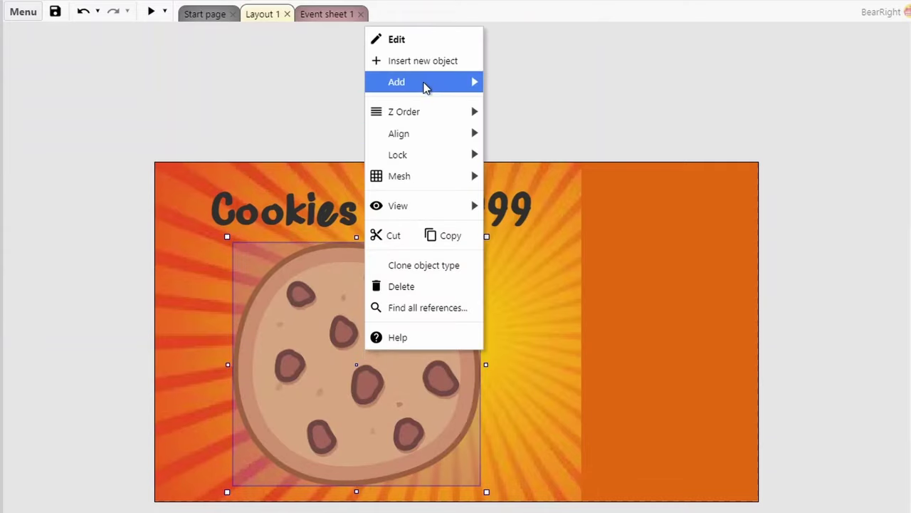
pyautogui.moveTo(425, 86)
pyautogui.click(501, 108)
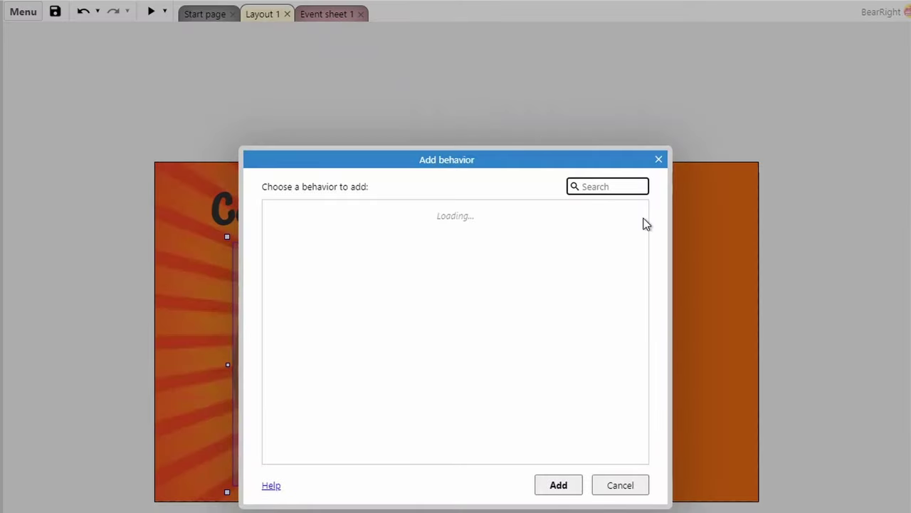
pyautogui.moveTo(643, 224); pyautogui.dragTo(645, 366)
pyautogui.doubleClick(308, 404)
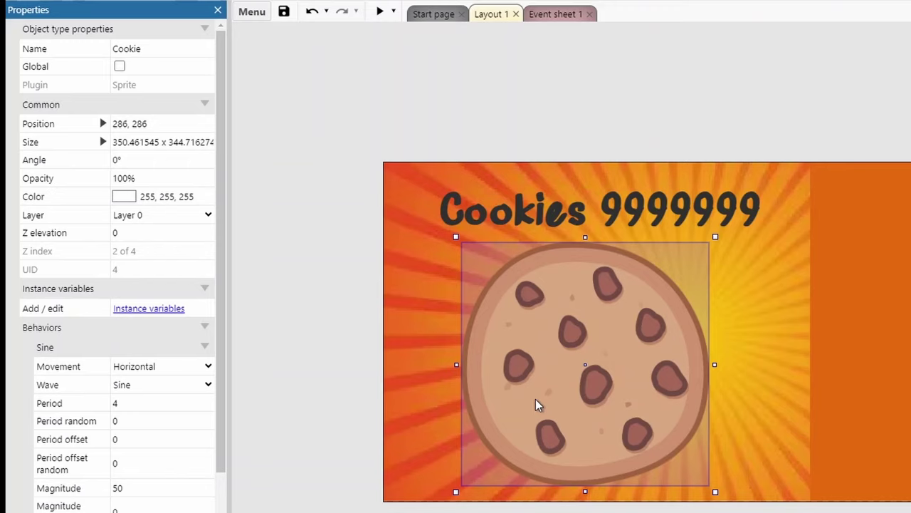
# Set the Sine movement to Size and its magnitude to 10
pyautogui.click(141, 366)
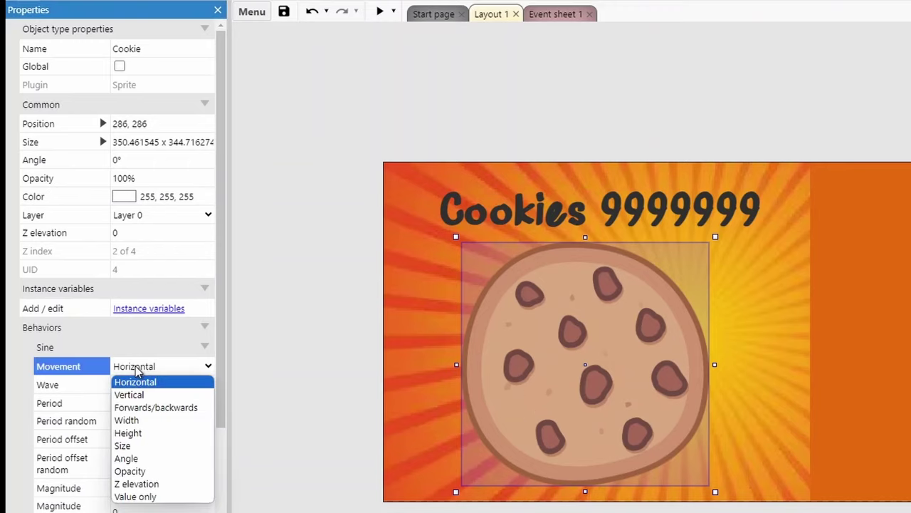
pyautogui.click(153, 446)
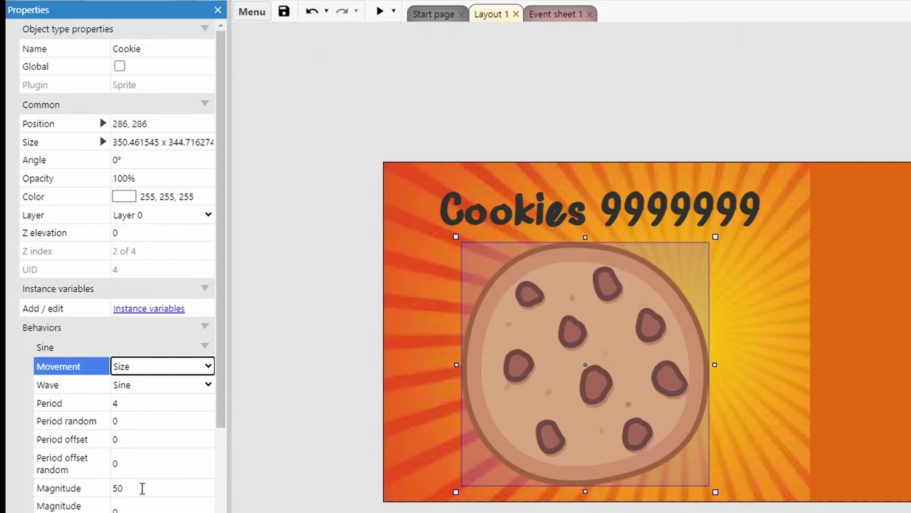
pyautogui.click(143, 488)
pyautogui.write('1')
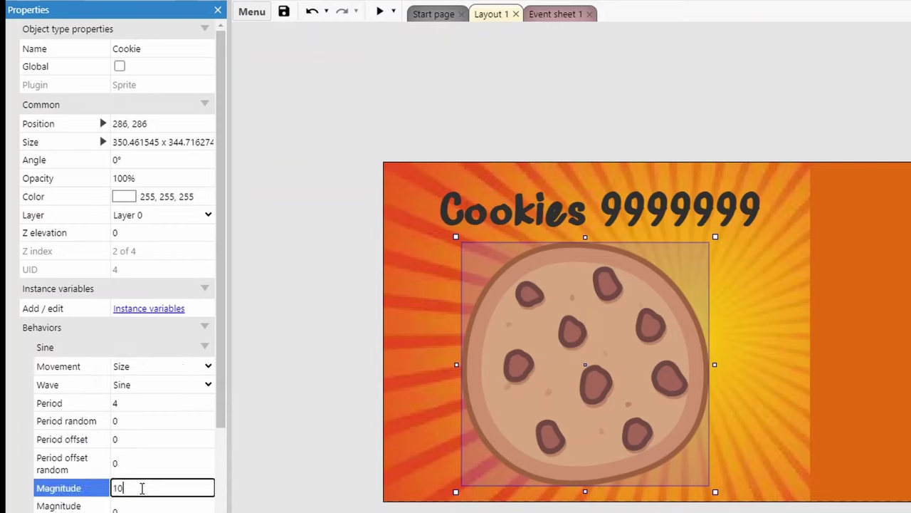
pyautogui.write('0')
pyautogui.press('Tab')
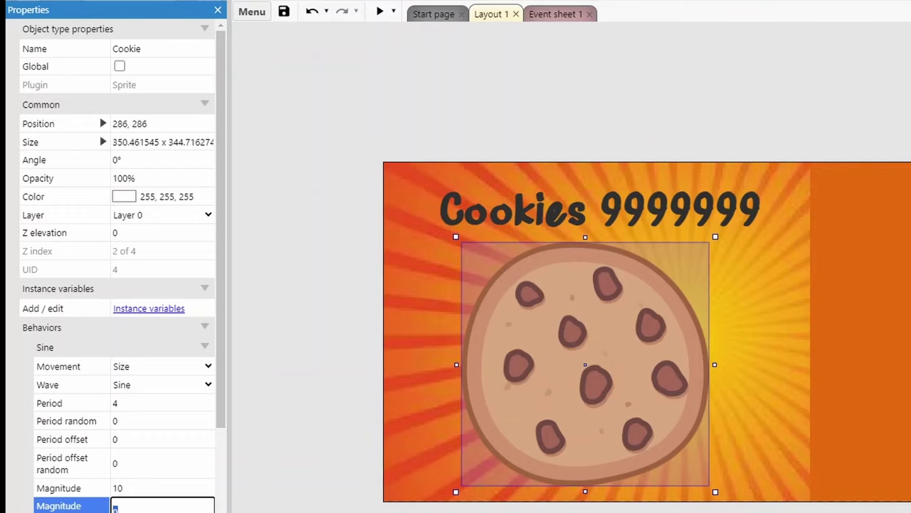
pyautogui.press('Return')
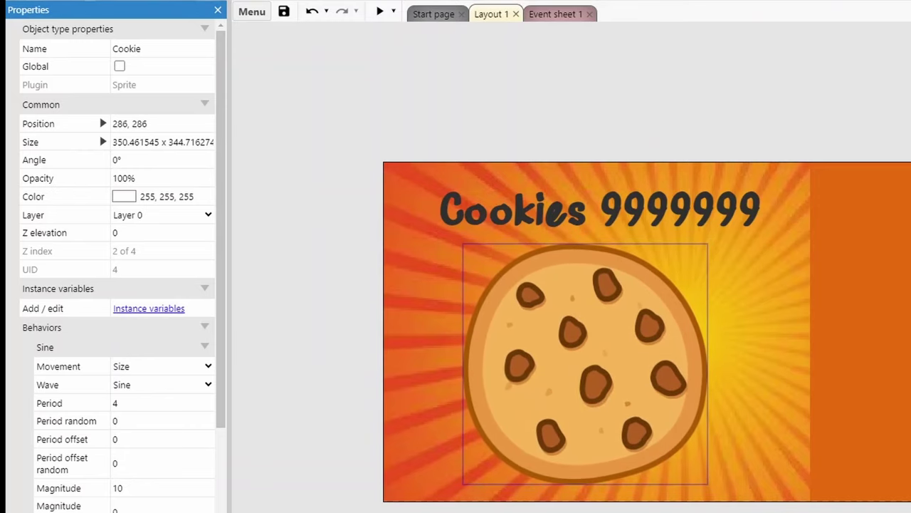
pyautogui.click(586, 364)
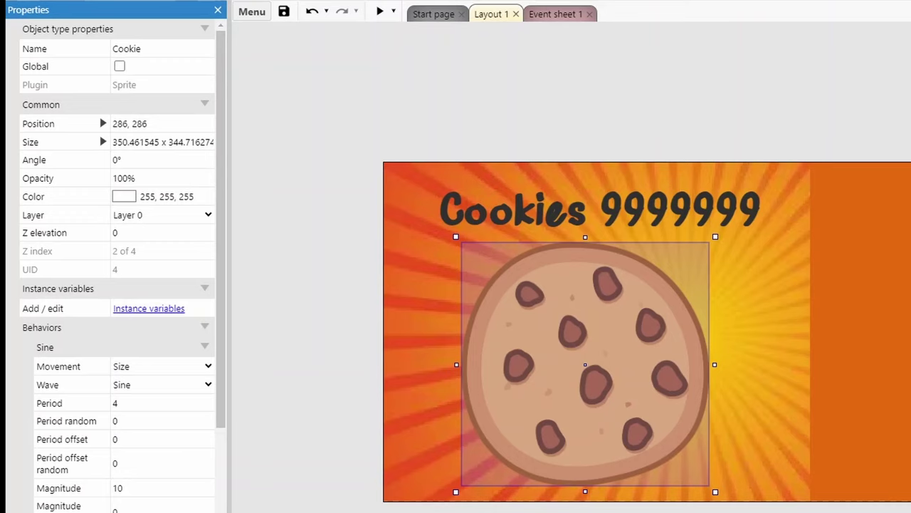
pyautogui.click(380, 10)
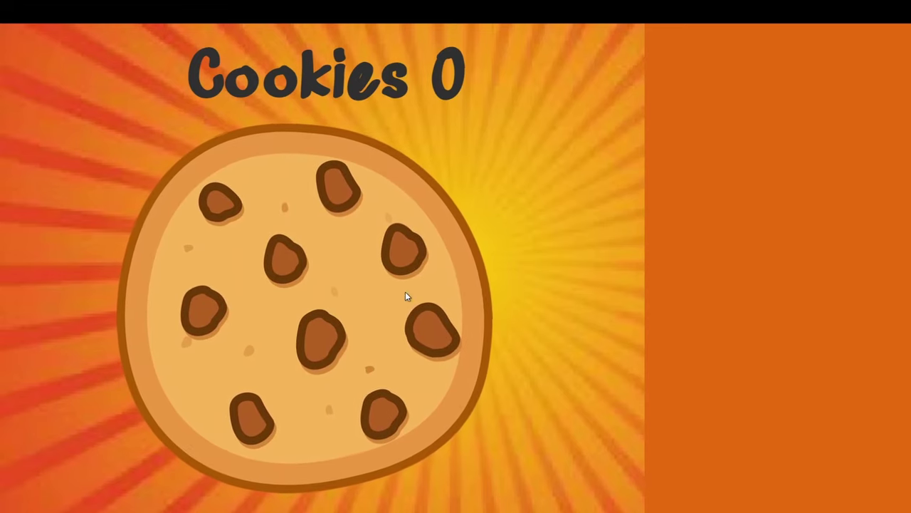
pyautogui.click(349, 290)
pyautogui.click(349, 290)
pyautogui.click(350, 290)
pyautogui.click(350, 289)
pyautogui.click(350, 290)
pyautogui.click(349, 290)
pyautogui.click(350, 290)
pyautogui.click(349, 290)
pyautogui.click(349, 290)
pyautogui.click(349, 290)
pyautogui.click(350, 290)
pyautogui.click(350, 289)
pyautogui.click(350, 290)
pyautogui.click(350, 290)
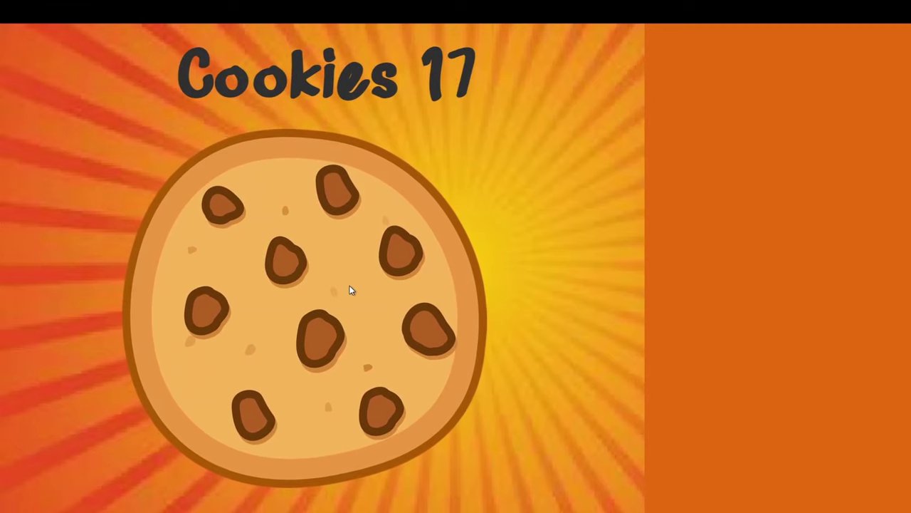
pyautogui.click(350, 290)
pyautogui.click(350, 290)
pyautogui.click(349, 290)
pyautogui.click(350, 289)
pyautogui.click(350, 290)
pyautogui.click(350, 289)
pyautogui.click(349, 290)
pyautogui.click(350, 289)
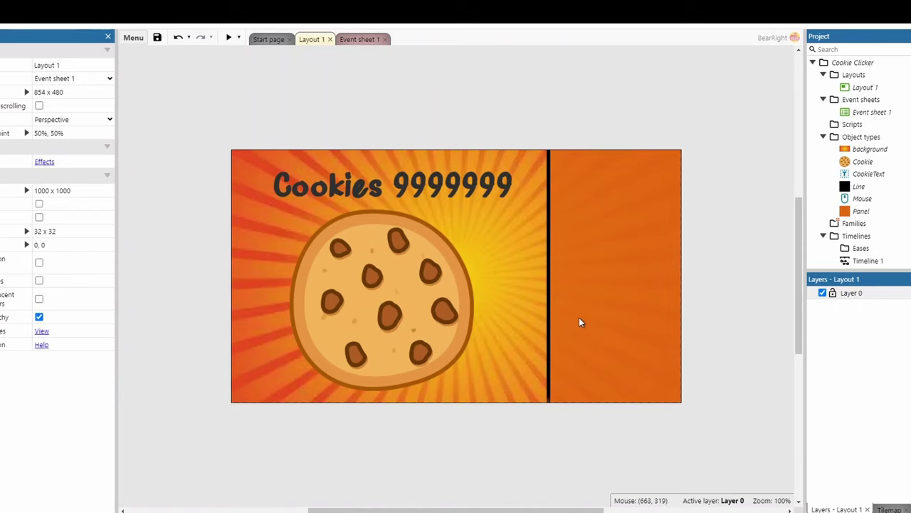
# Insert a new Sprite object type named CursorShopIcon on the layout
pyautogui.click(589, 286)
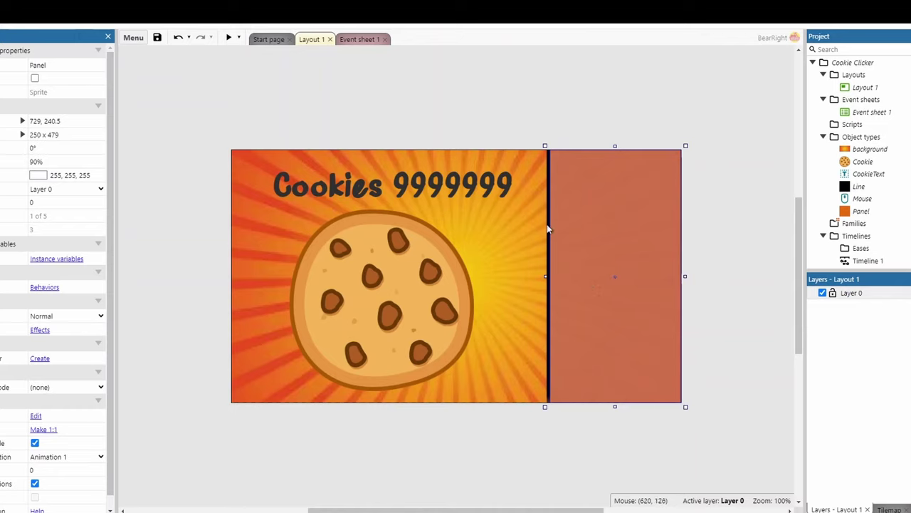
pyautogui.click(717, 250)
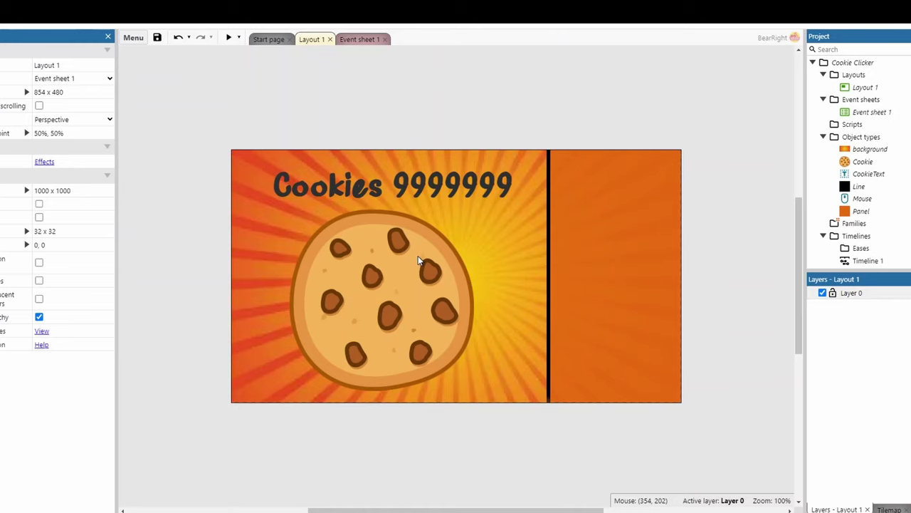
pyautogui.rightClick(528, 206)
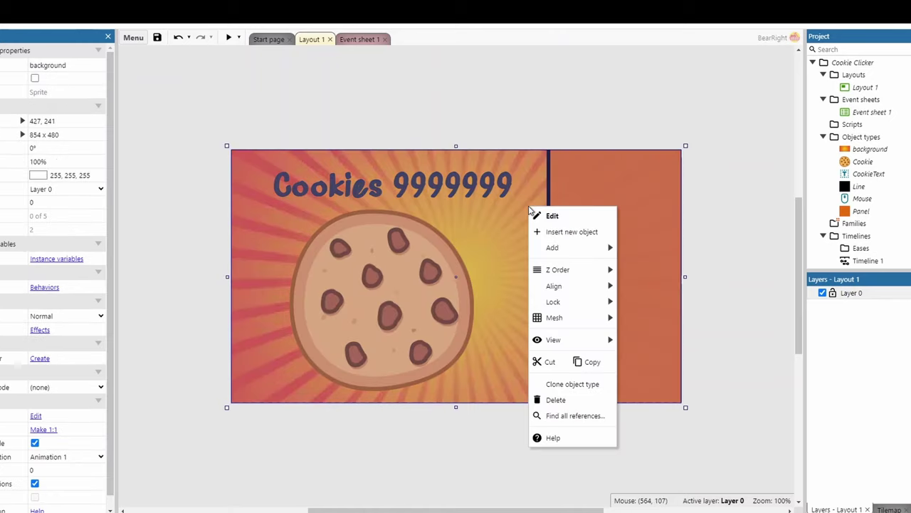
pyautogui.click(556, 231)
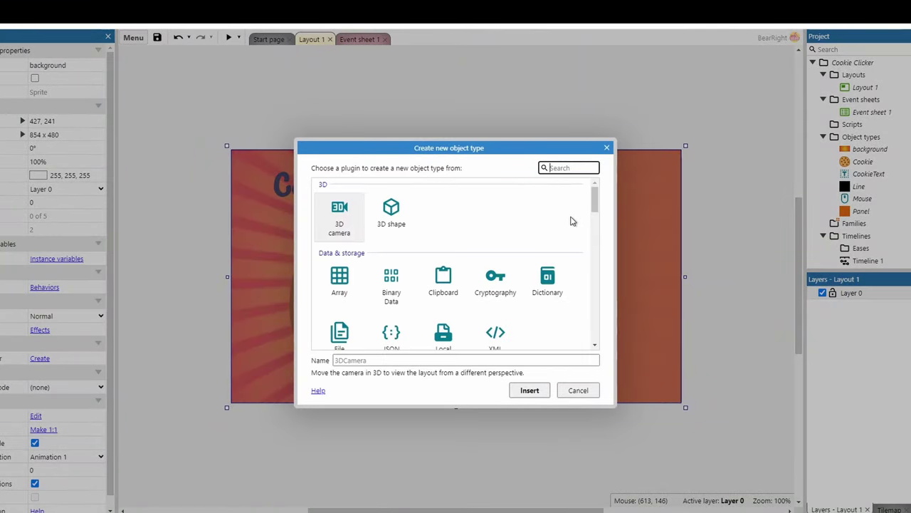
pyautogui.moveTo(593, 201); pyautogui.dragTo(593, 228)
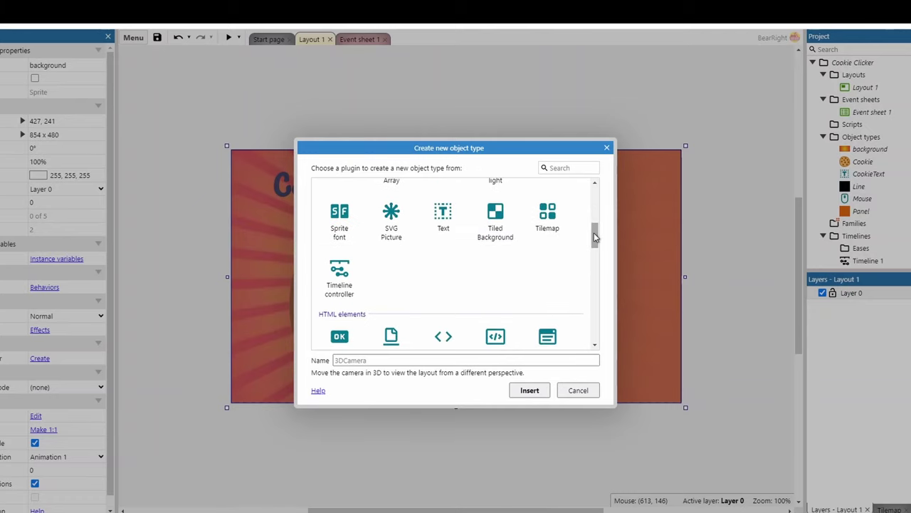
pyautogui.scroll(1, 593, 221)
pyautogui.click(559, 226)
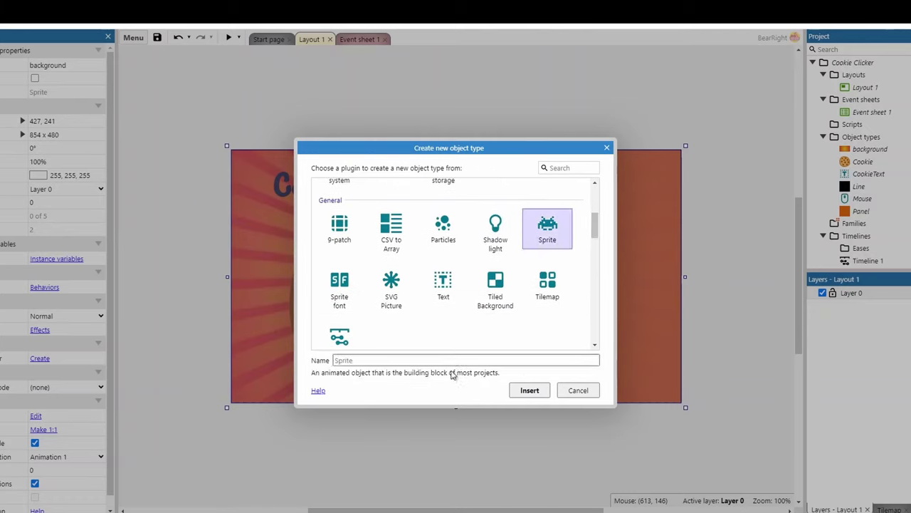
pyautogui.click(432, 361)
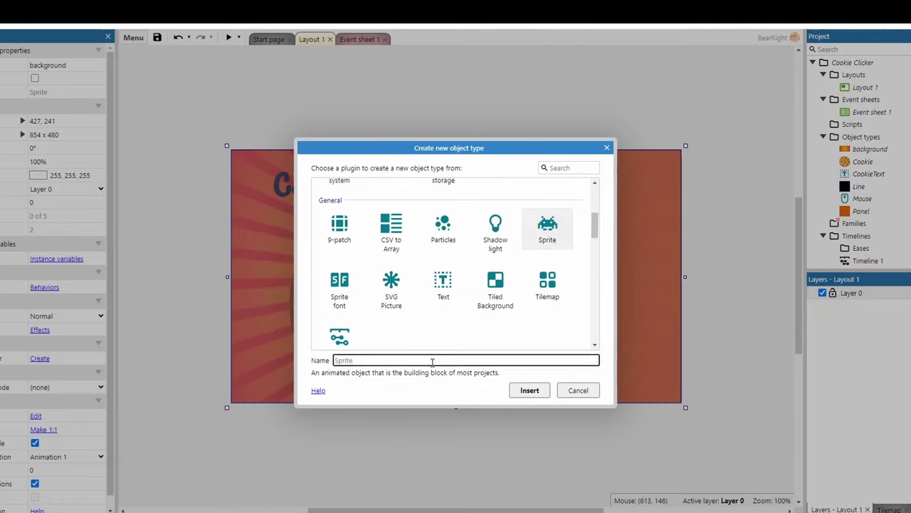
pyautogui.write('CursorShopIcon')
pyautogui.press('Return')
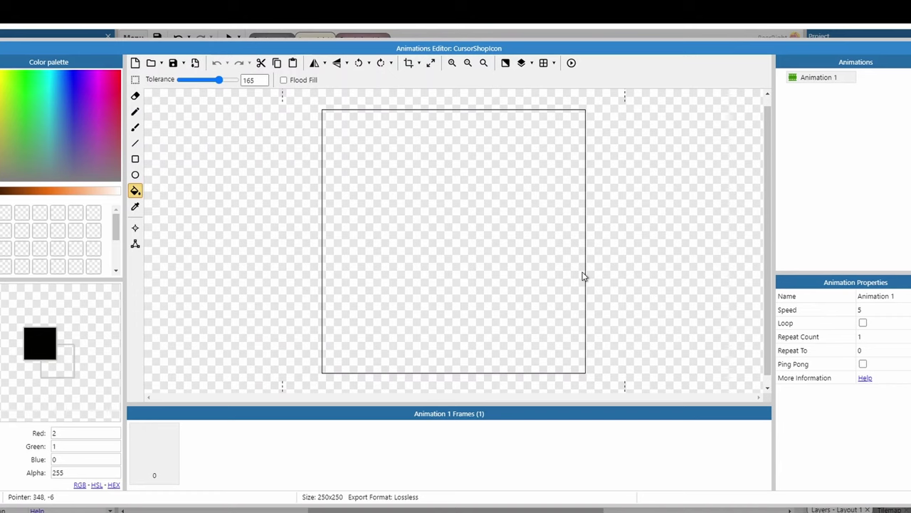
# Paste the hand-pointer image into the sprite and shrink it to about 58x58 at the Panel's top-left
pyautogui.hotkey('ctrl', 'v')
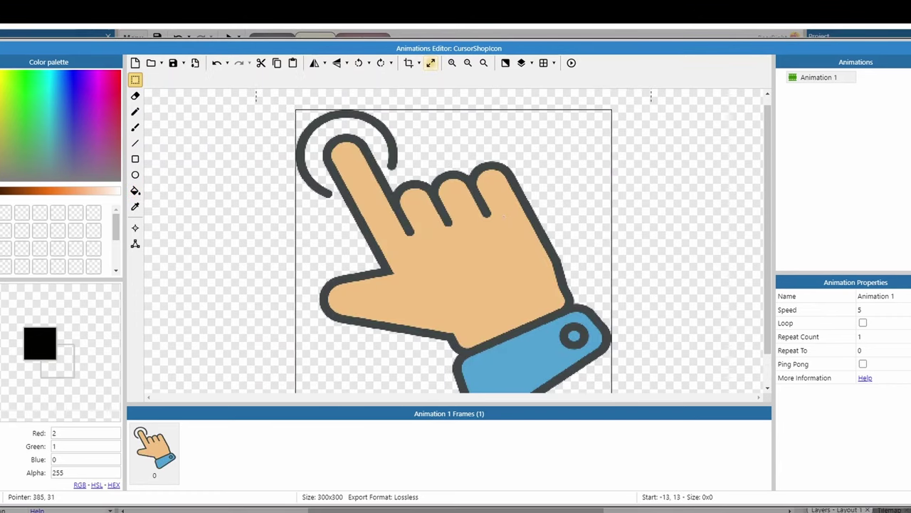
pyautogui.press('Escape')
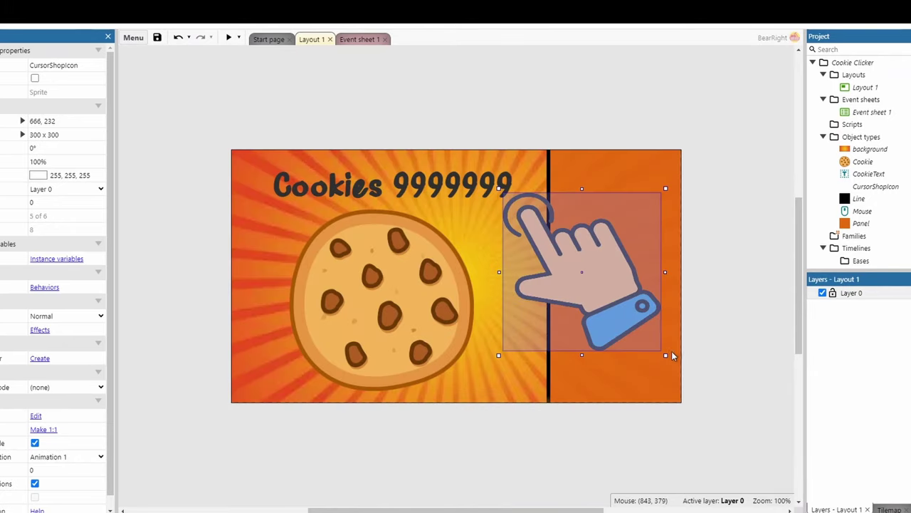
pyautogui.moveTo(666, 353); pyautogui.dragTo(590, 186)
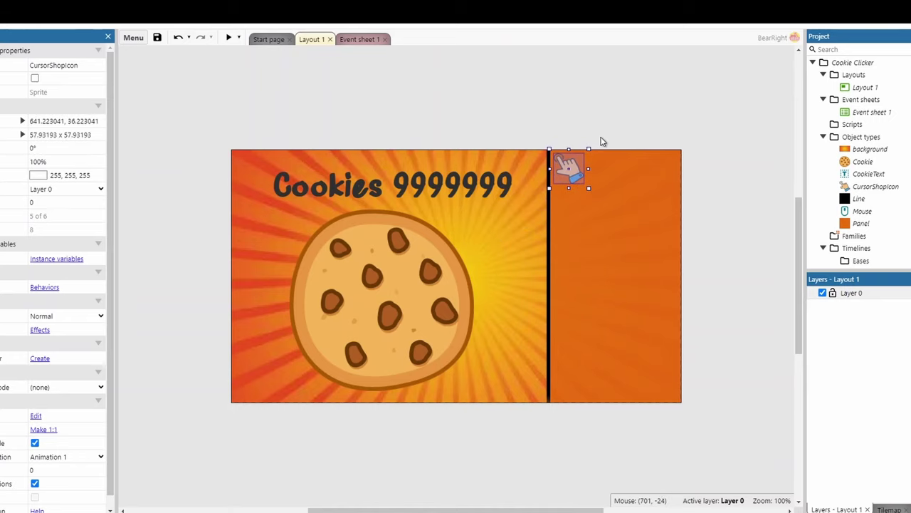
pyautogui.click(602, 141)
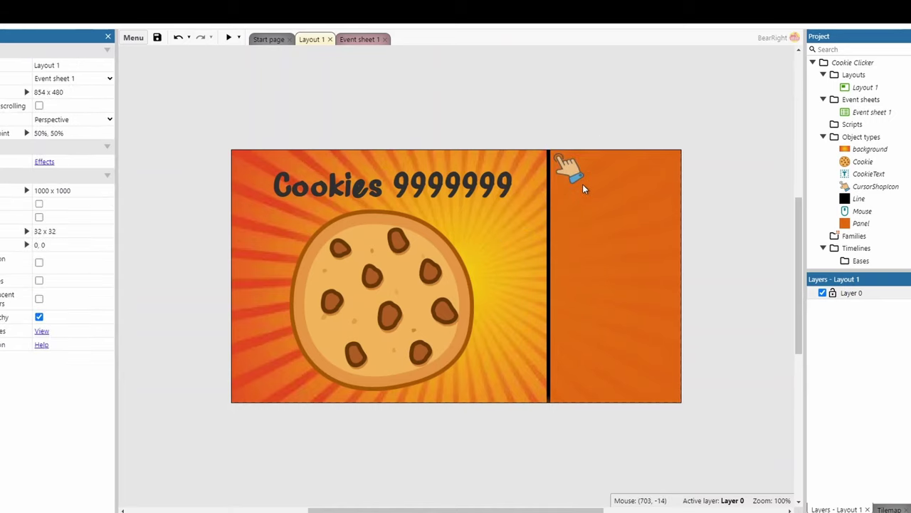
# Insert a new Text object named CursorShopText
pyautogui.rightClick(590, 142)
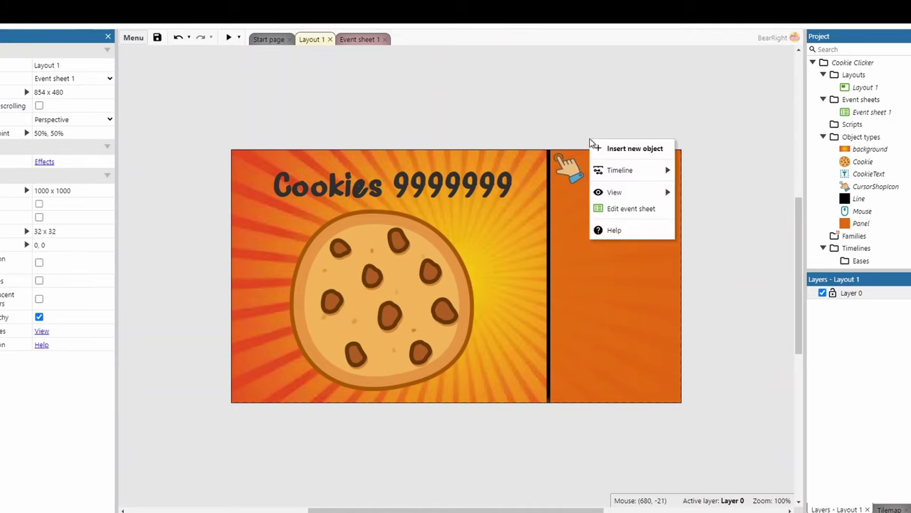
pyautogui.click(603, 150)
pyautogui.moveTo(595, 203); pyautogui.dragTo(596, 234)
pyautogui.click(456, 295)
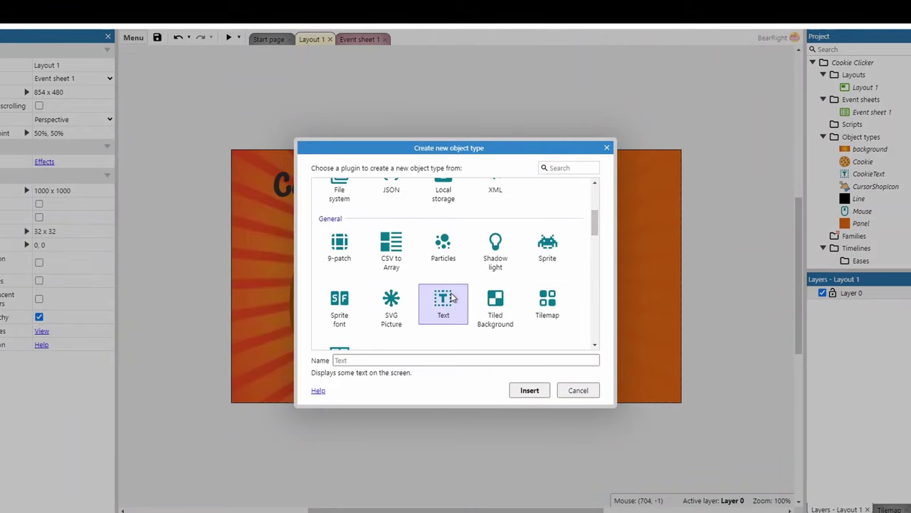
pyautogui.click(387, 361)
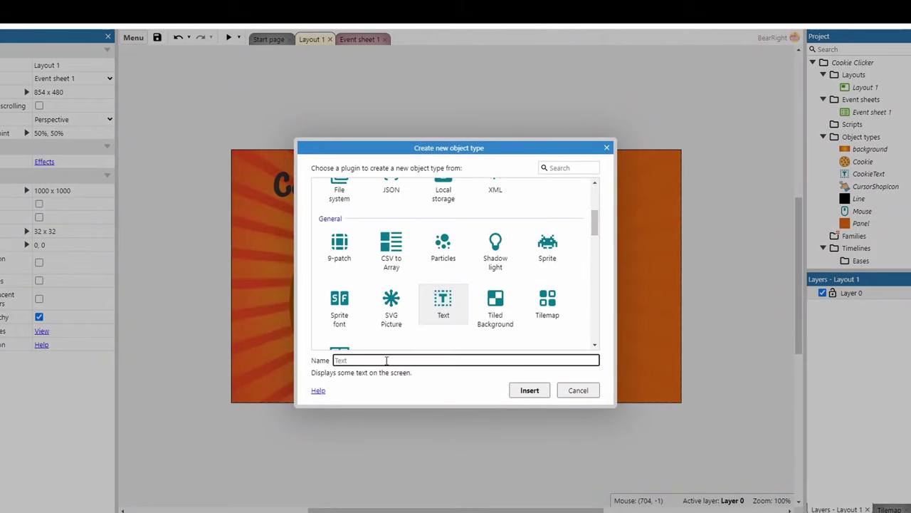
pyautogui.write('CursorShopText')
pyautogui.press('Return')
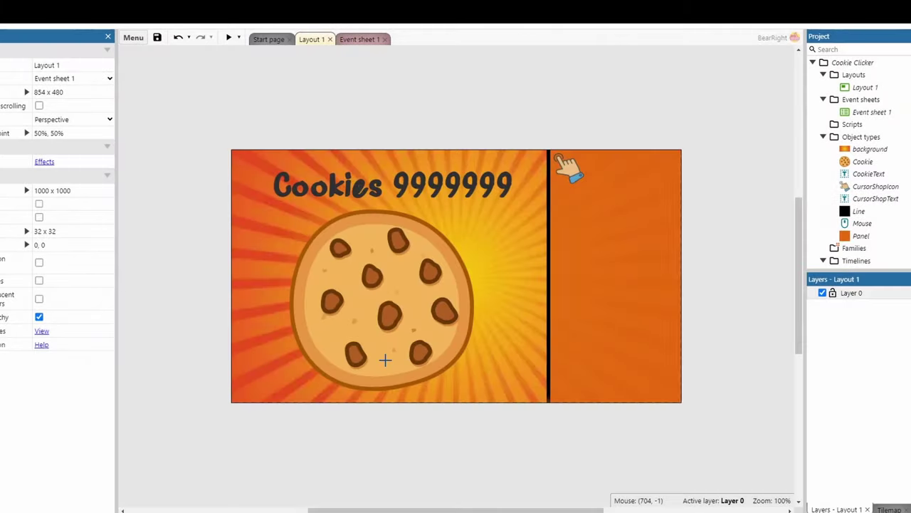
# Place CursorShopText beside the hand icon, narrow it to 170 wide, and begin editing its text
pyautogui.click(613, 178)
pyautogui.moveTo(618, 178); pyautogui.dragTo(600, 168)
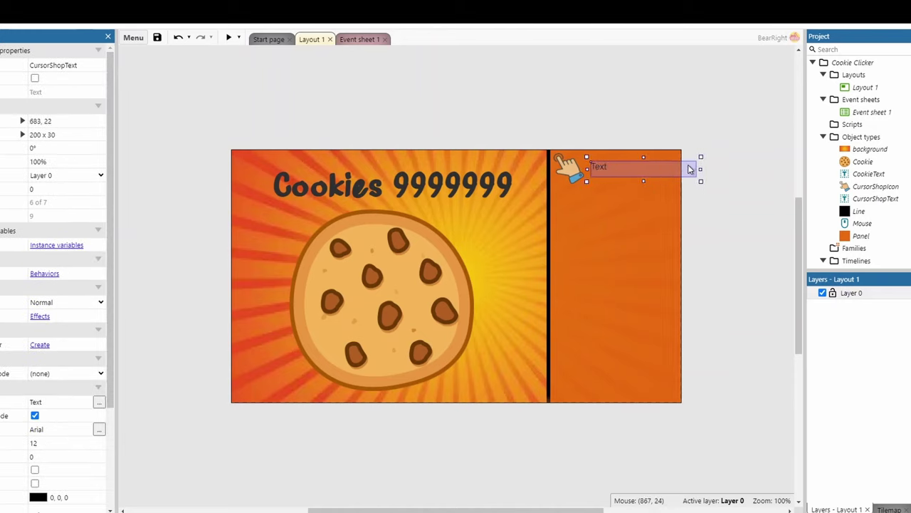
pyautogui.moveTo(701, 170); pyautogui.dragTo(675, 171)
pyautogui.click(70, 402)
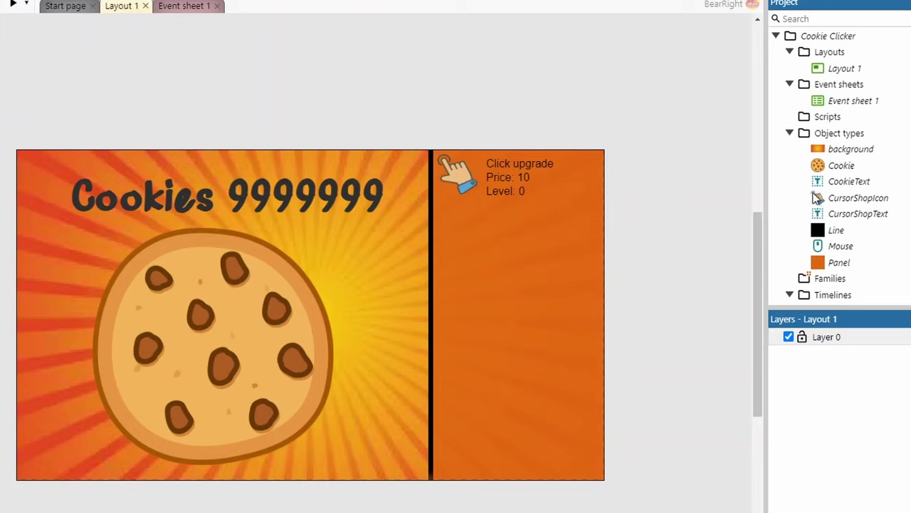
# Add number instance variables Price (10) and Level (0) to CursorShopIcon
pyautogui.rightClick(824, 199)
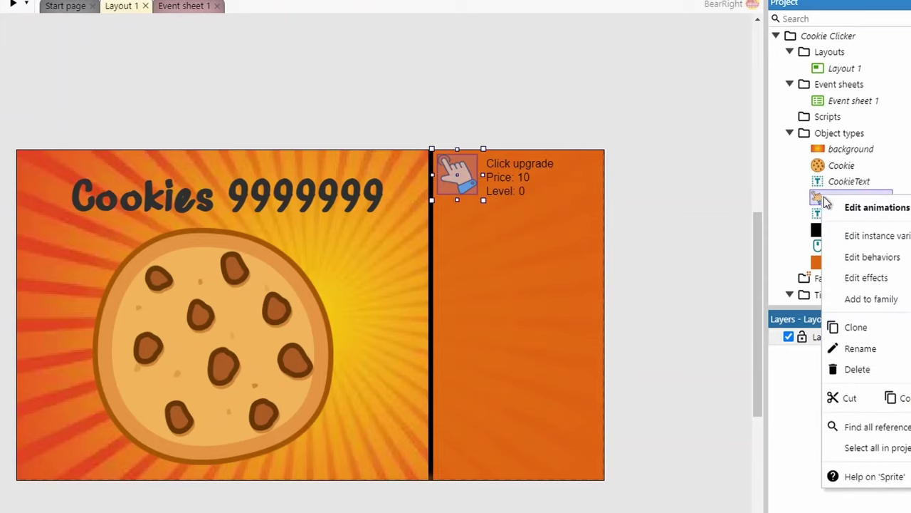
pyautogui.click(848, 234)
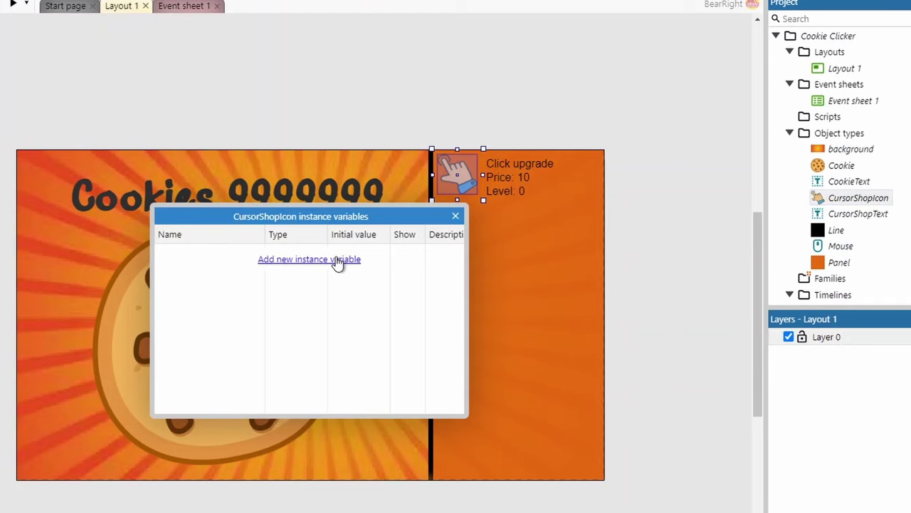
pyautogui.click(337, 259)
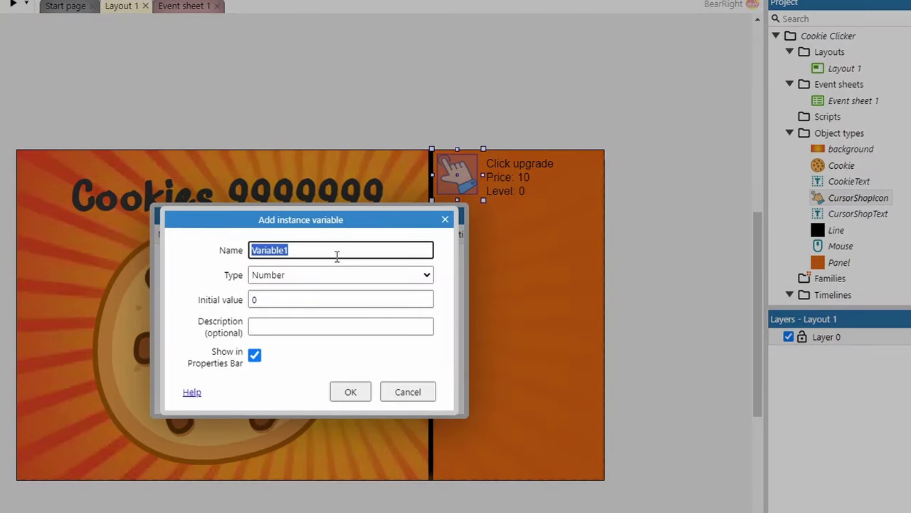
pyautogui.write('Price')
pyautogui.click(294, 303)
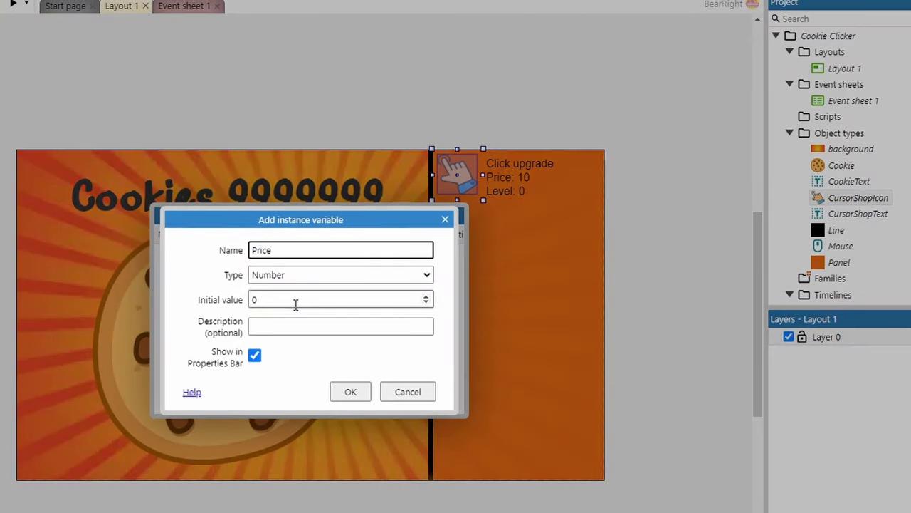
pyautogui.write('10')
pyautogui.press('Return')
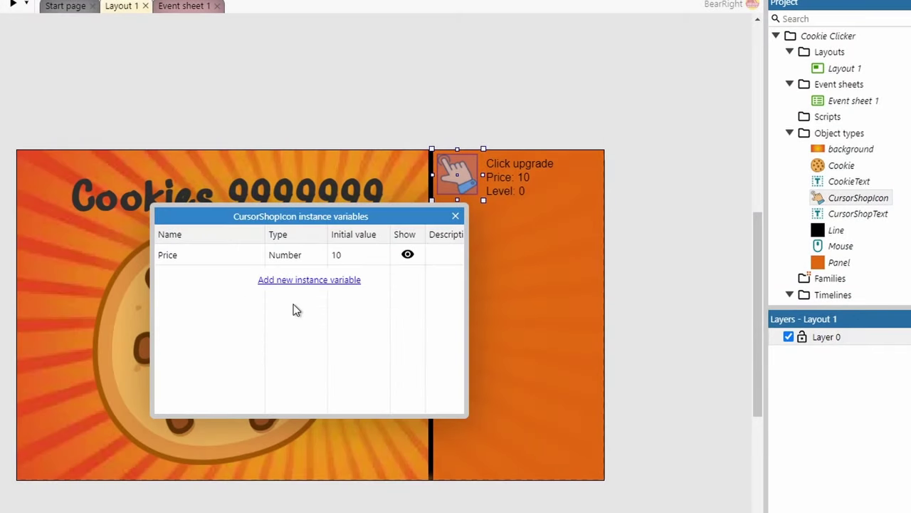
pyautogui.click(296, 281)
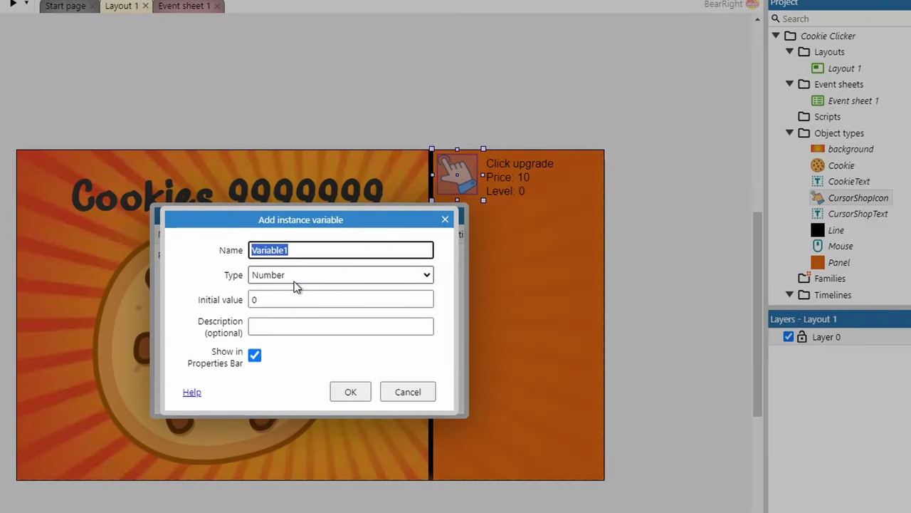
pyautogui.write('Level')
pyautogui.click(350, 392)
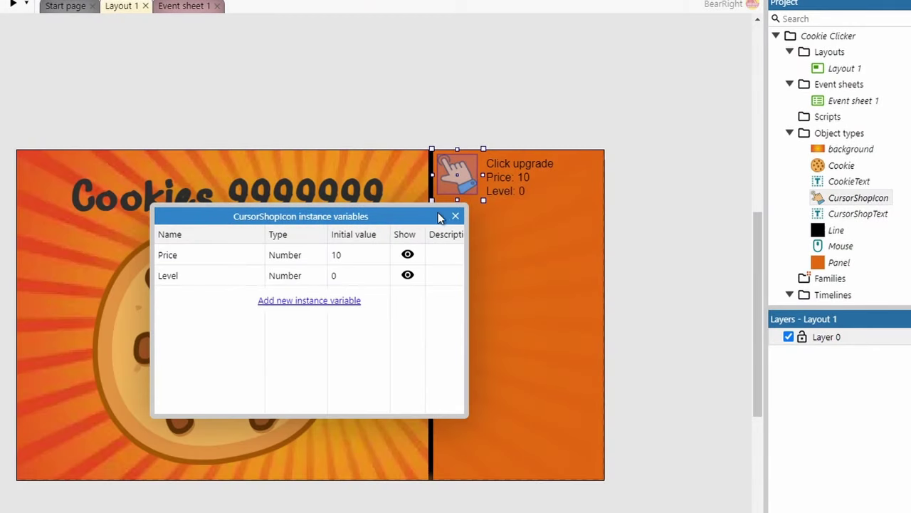
pyautogui.click(456, 216)
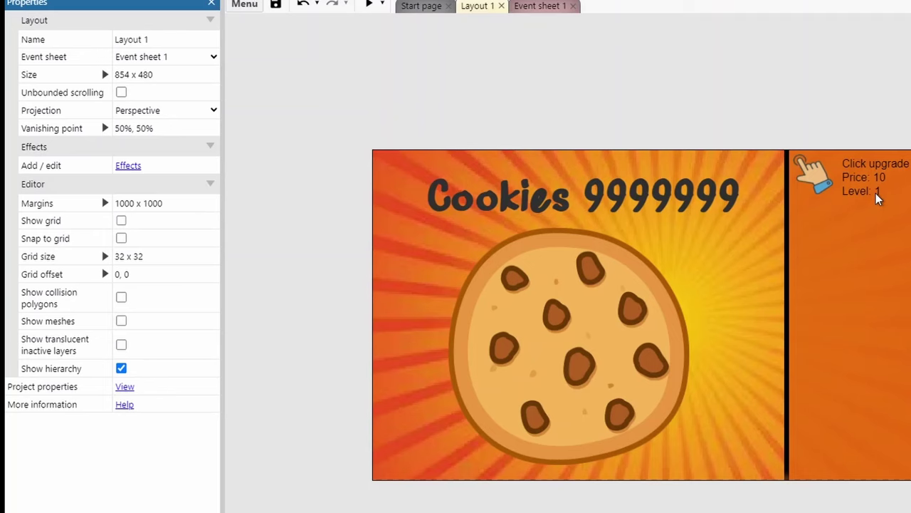
pyautogui.click(876, 186)
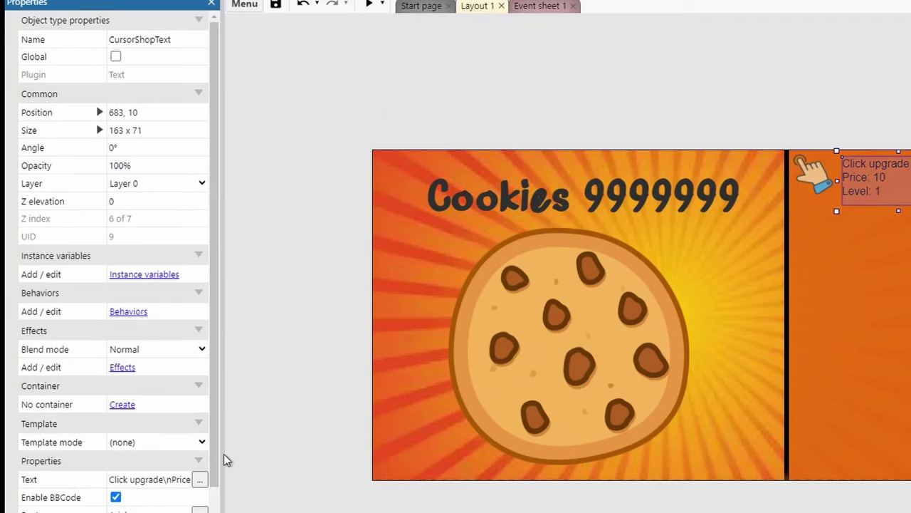
pyautogui.scroll(-4, 218, 456)
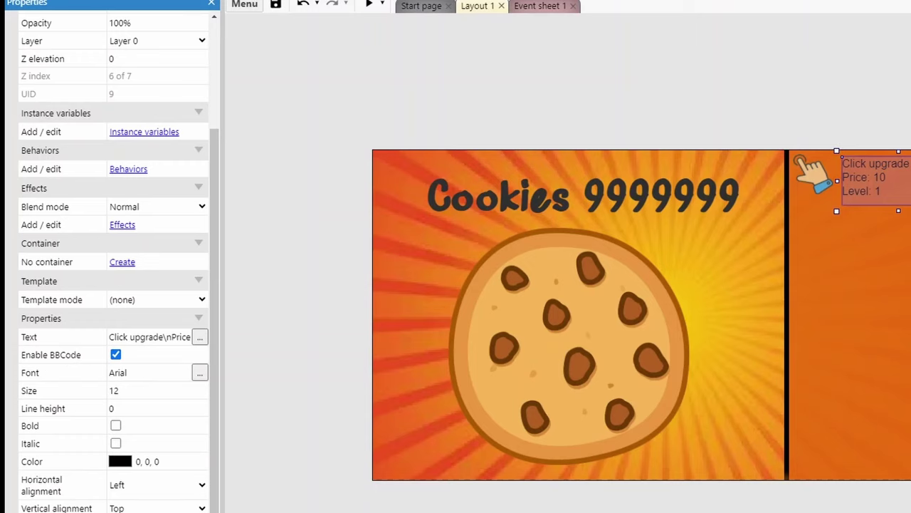
pyautogui.click(860, 174)
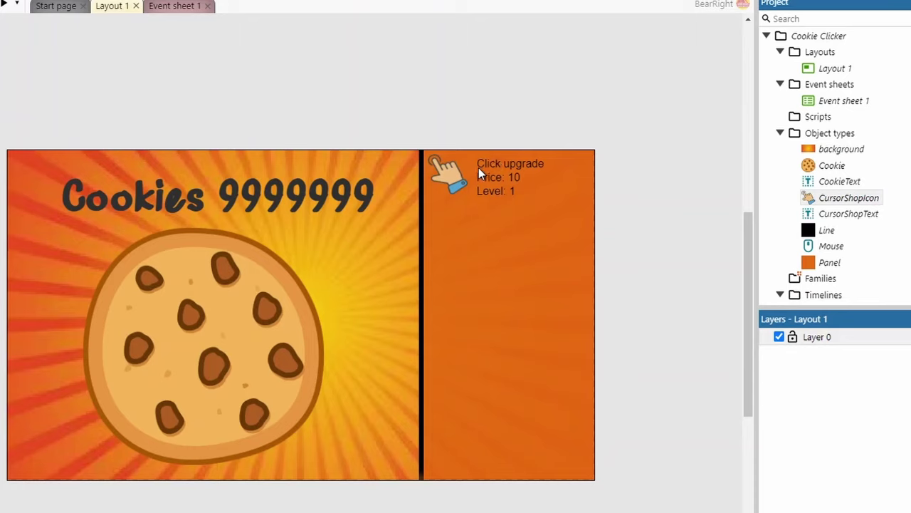
# Give CursorShopIcon instance variables Price = 10 and Level = 1, then return to Event sheet 1
pyautogui.rightClick(838, 202)
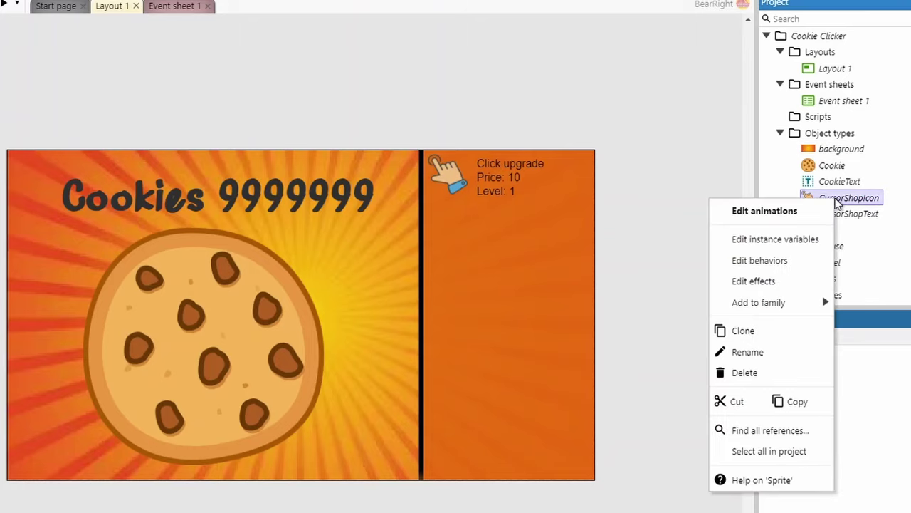
pyautogui.click(808, 240)
pyautogui.click(335, 259)
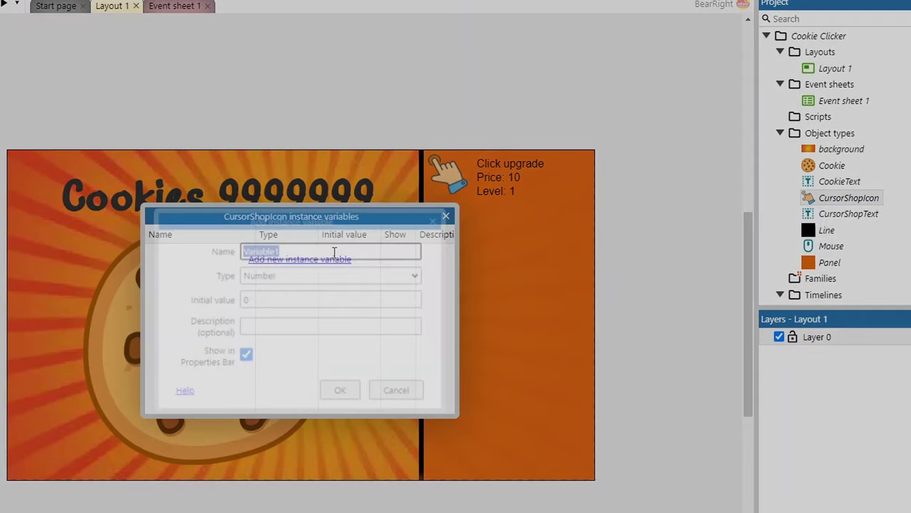
pyautogui.write('Price')
pyautogui.press('Tab')
pyautogui.press('Tab')
pyautogui.write('10')
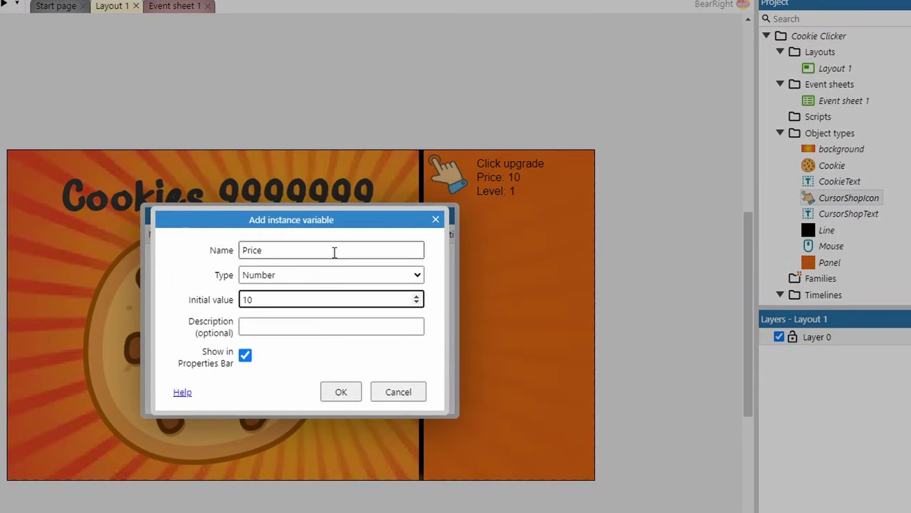
pyautogui.press('Return')
pyautogui.click(278, 291)
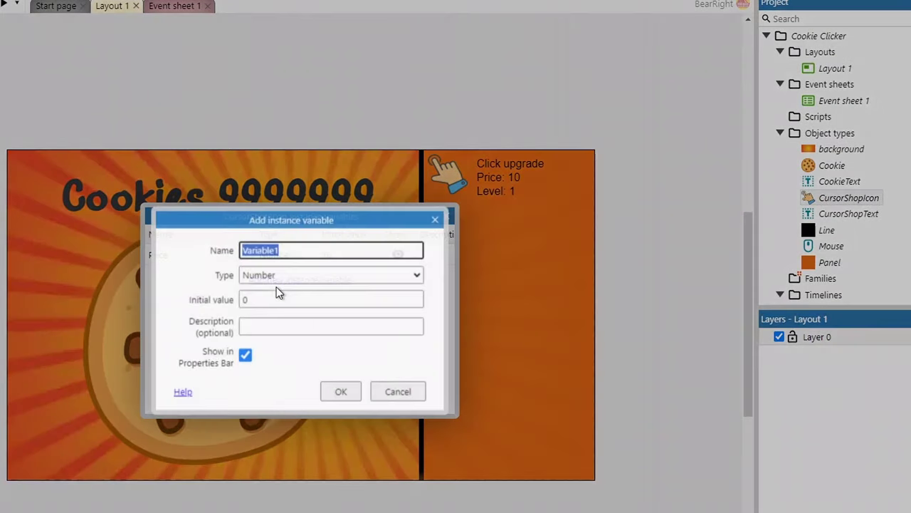
pyautogui.write('Level')
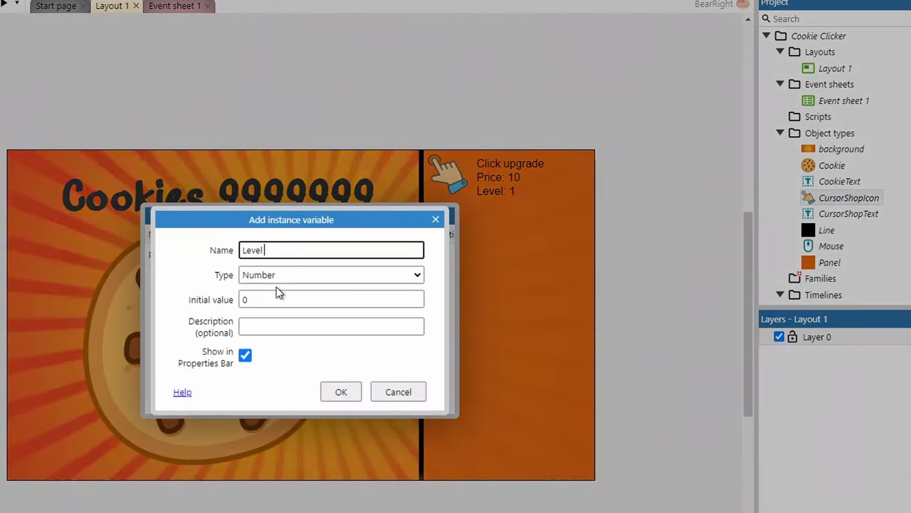
pyautogui.click(269, 298)
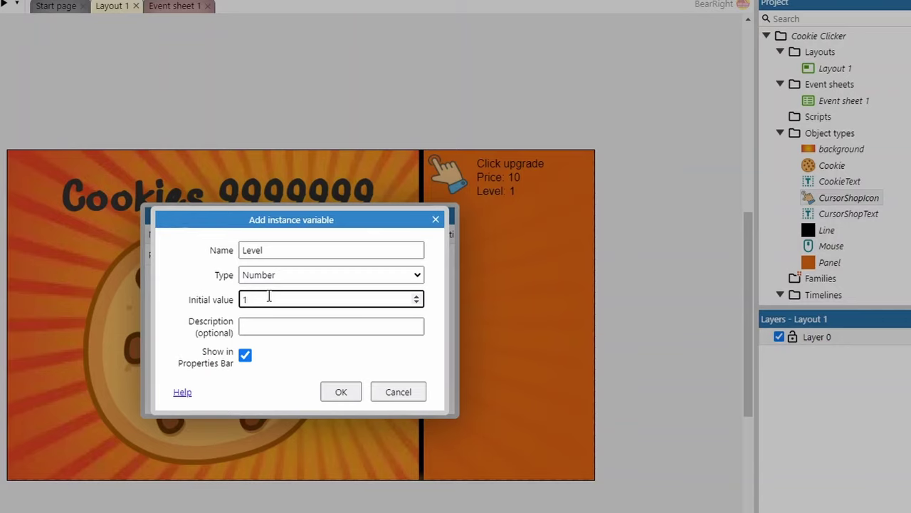
pyautogui.press('Return')
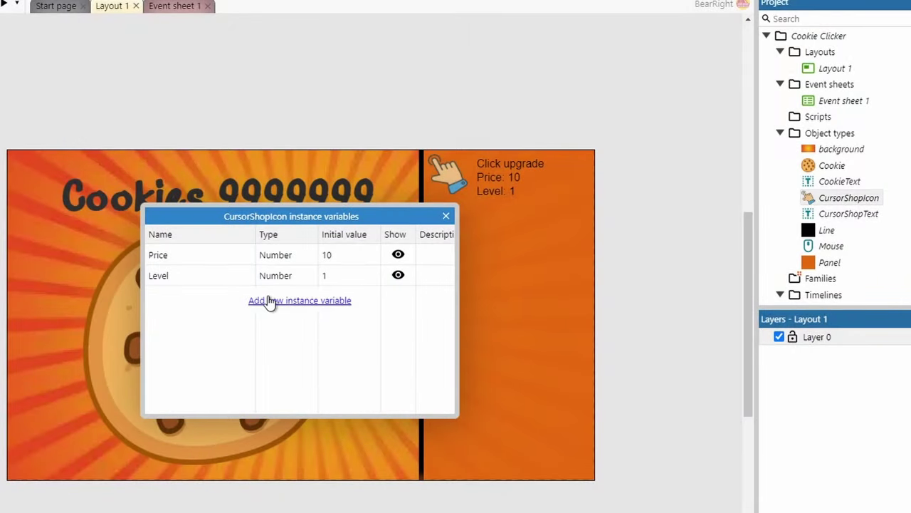
pyautogui.click(447, 218)
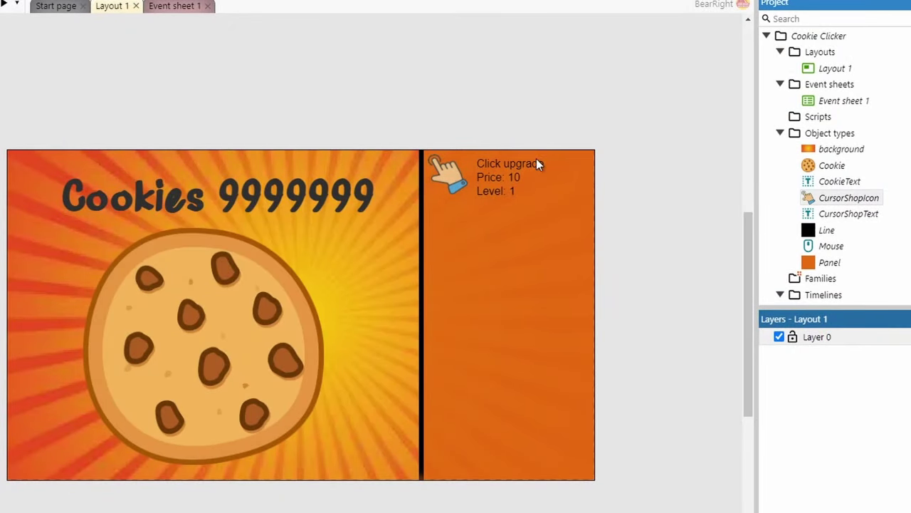
pyautogui.click(188, 5)
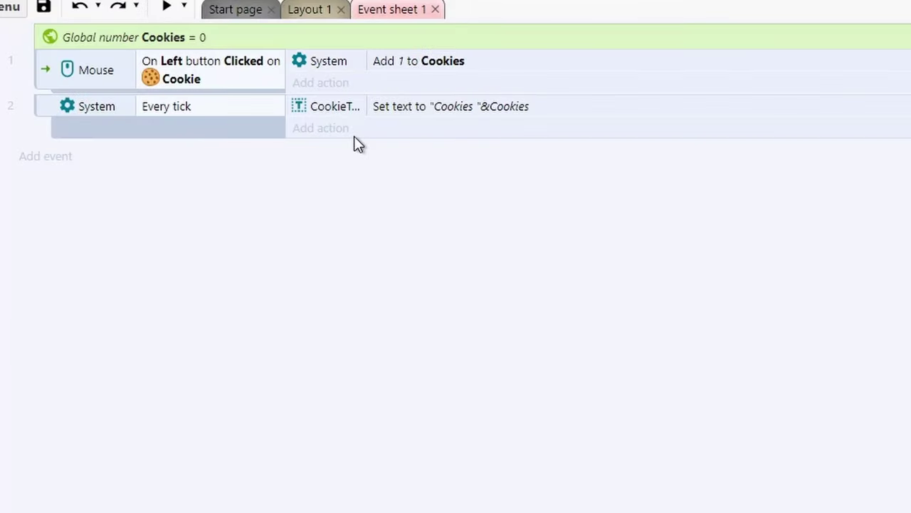
# Change the 'Add 1 to Cookies' action's value from 1 to CursorShopIcon.Level
pyautogui.doubleClick(384, 62)
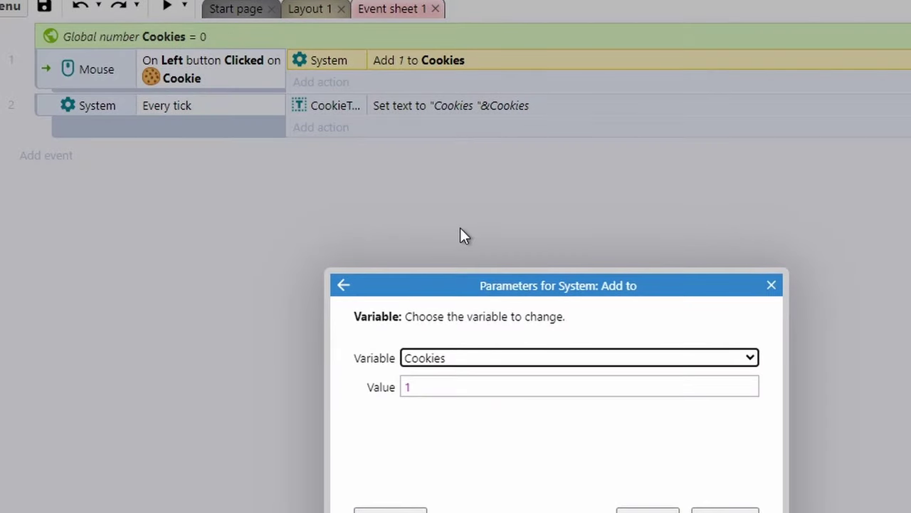
pyautogui.click(457, 384)
pyautogui.press('BackSpace')
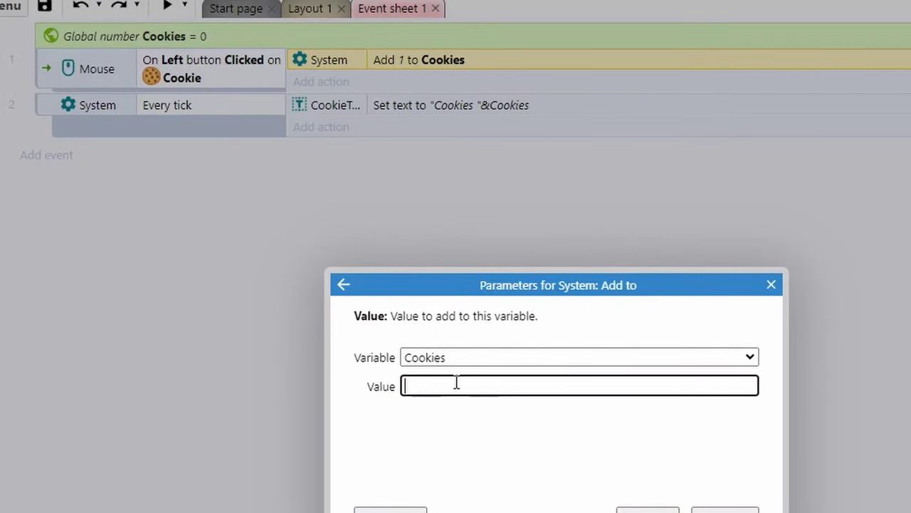
pyautogui.write('cur')
pyautogui.press('Down')
pyautogui.press('Down')
pyautogui.press('Return')
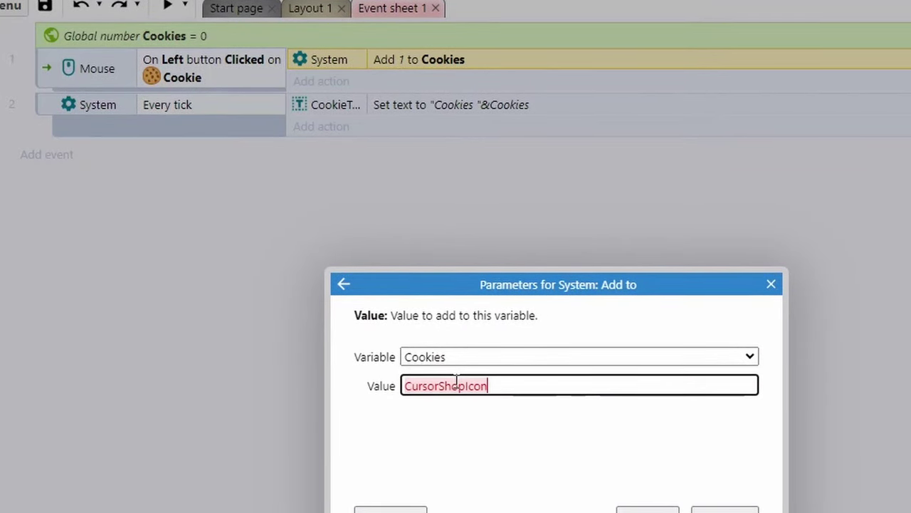
pyautogui.write('.l')
pyautogui.press('Down')
pyautogui.press('Down')
pyautogui.press('Return')
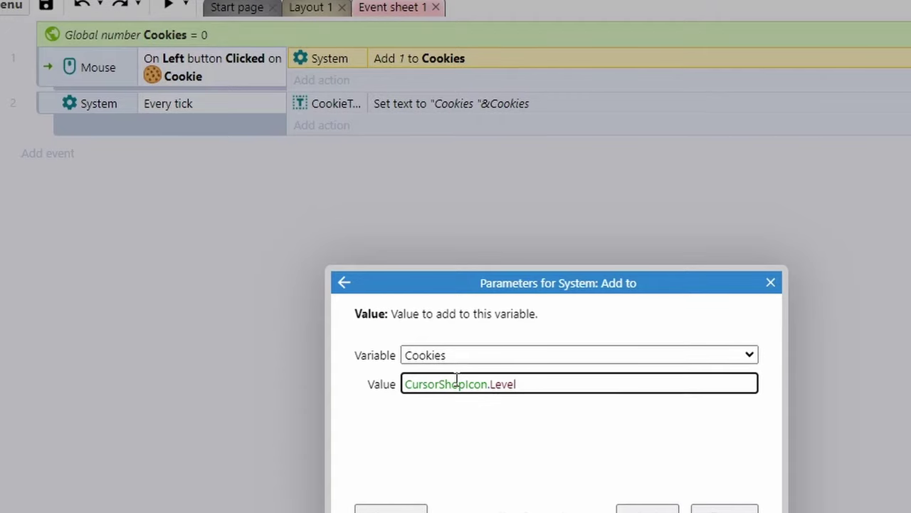
pyautogui.press('Return')
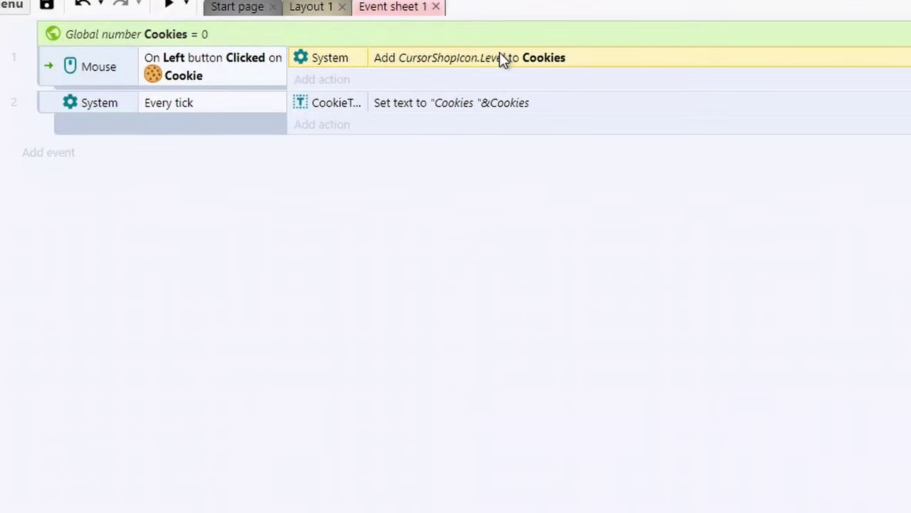
# Add an event with the Mouse 'On object clicked' condition for a left click on CursorShopIcon
pyautogui.click(72, 152)
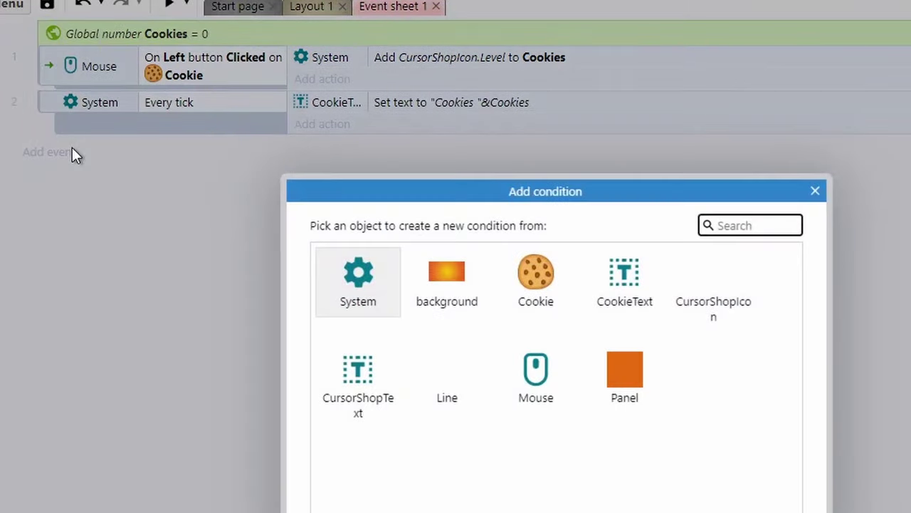
pyautogui.doubleClick(553, 394)
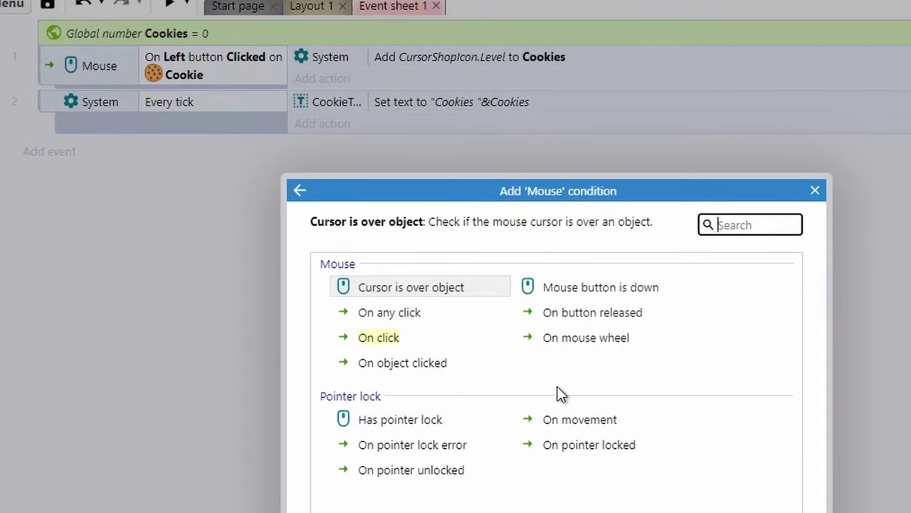
pyautogui.doubleClick(440, 365)
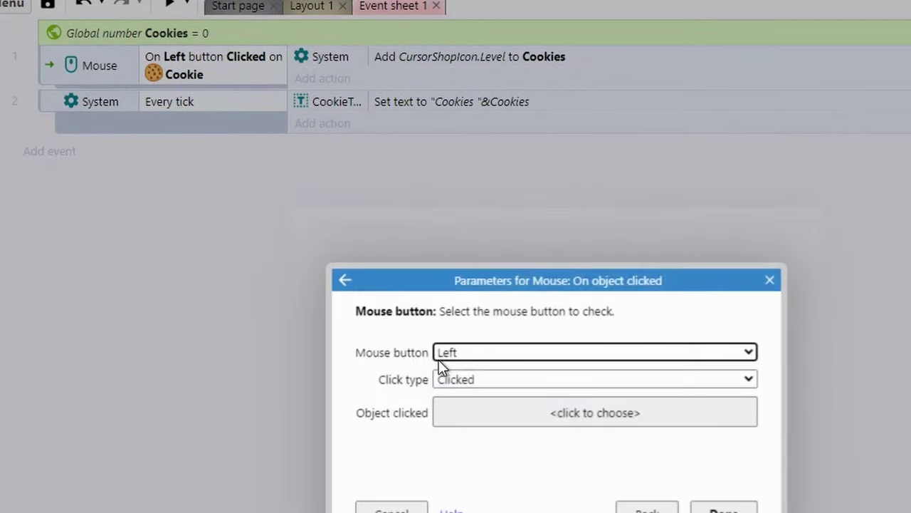
pyautogui.click(488, 405)
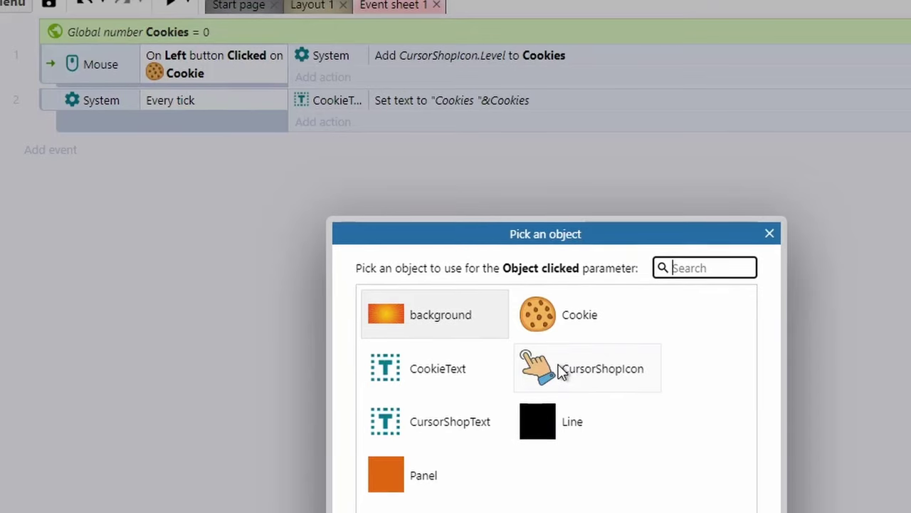
pyautogui.click(562, 370)
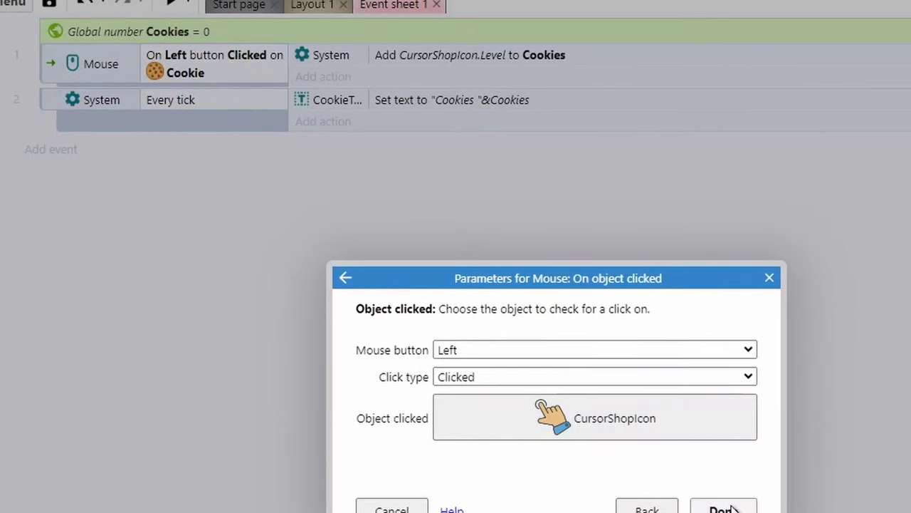
pyautogui.click(726, 508)
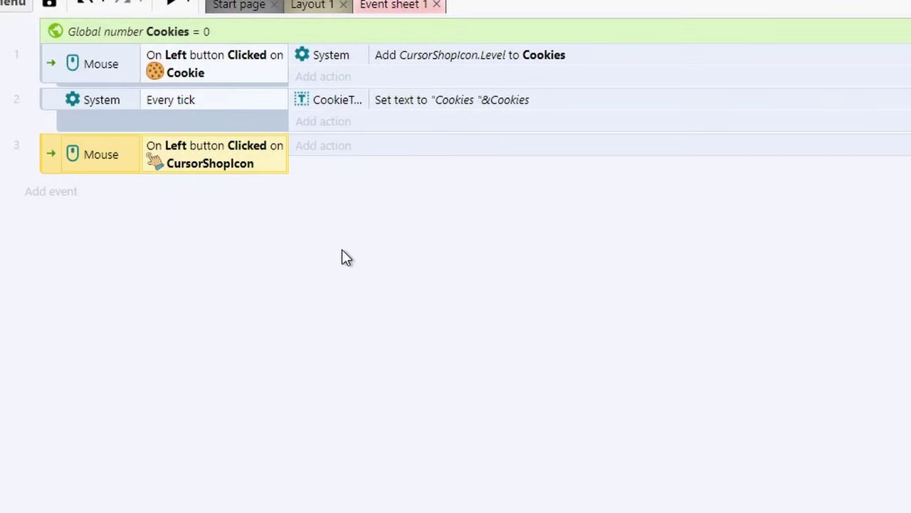
# Add a System Compare variable condition: Cookies ≥ CursorShopIcon.Price
pyautogui.rightClick(170, 162)
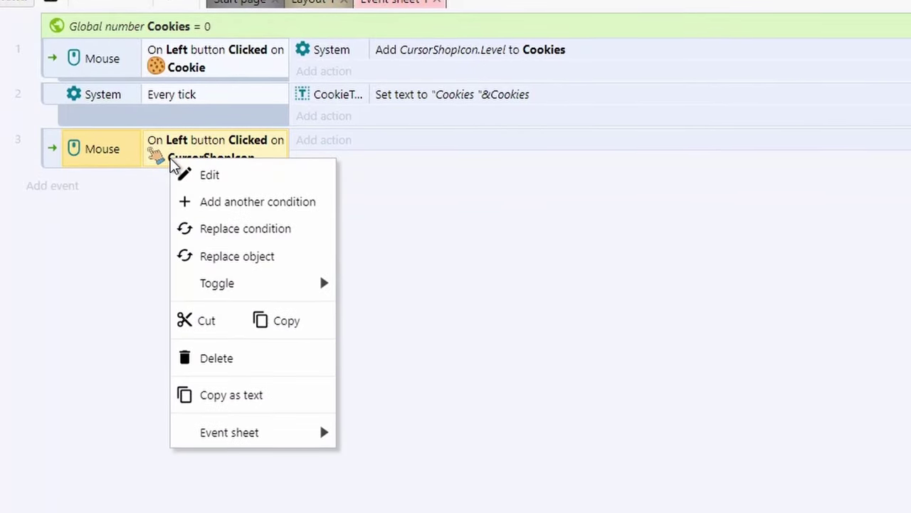
pyautogui.click(214, 201)
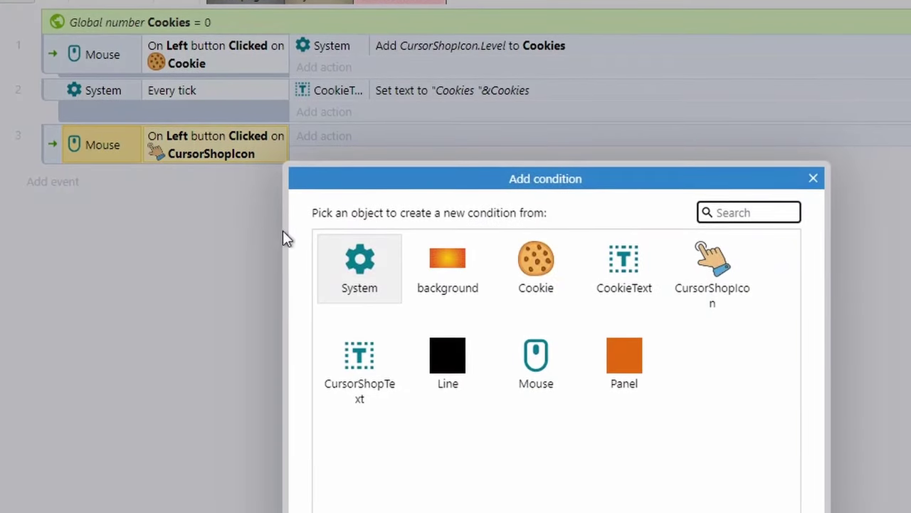
pyautogui.click(360, 267)
pyautogui.click(439, 509)
pyautogui.doubleClick(439, 506)
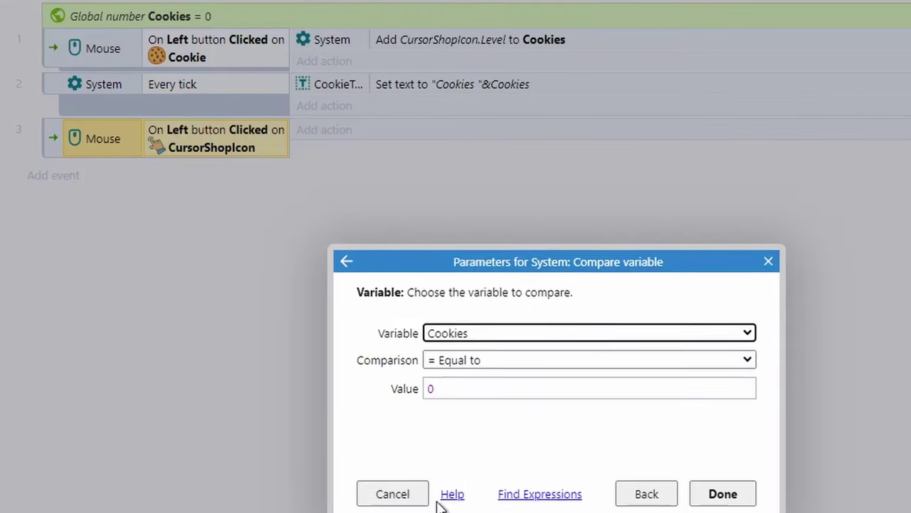
pyautogui.click(461, 357)
pyautogui.click(500, 456)
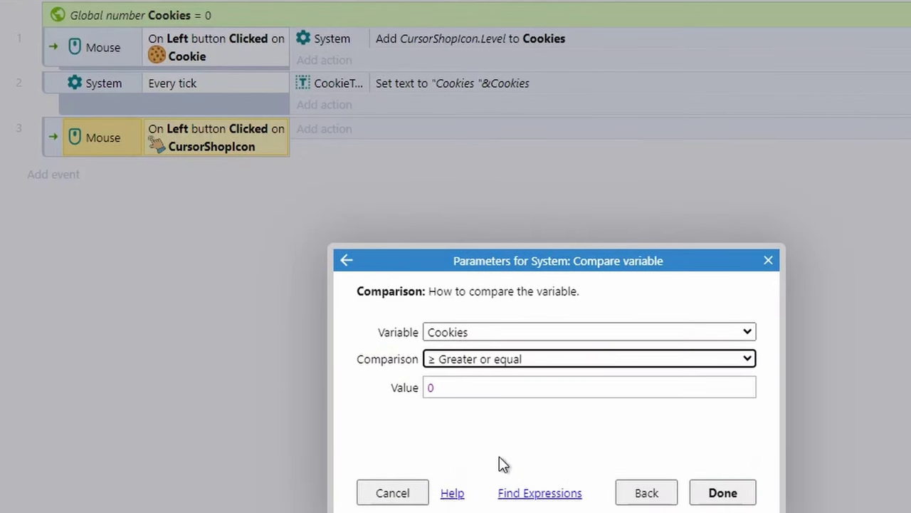
pyautogui.click(458, 389)
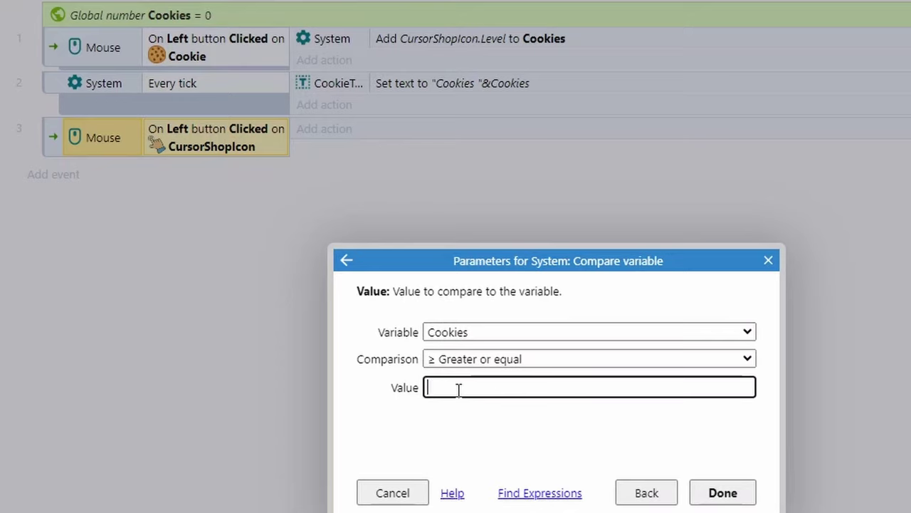
pyautogui.write('cur')
pyautogui.press('Down')
pyautogui.press('Down')
pyautogui.press('Return')
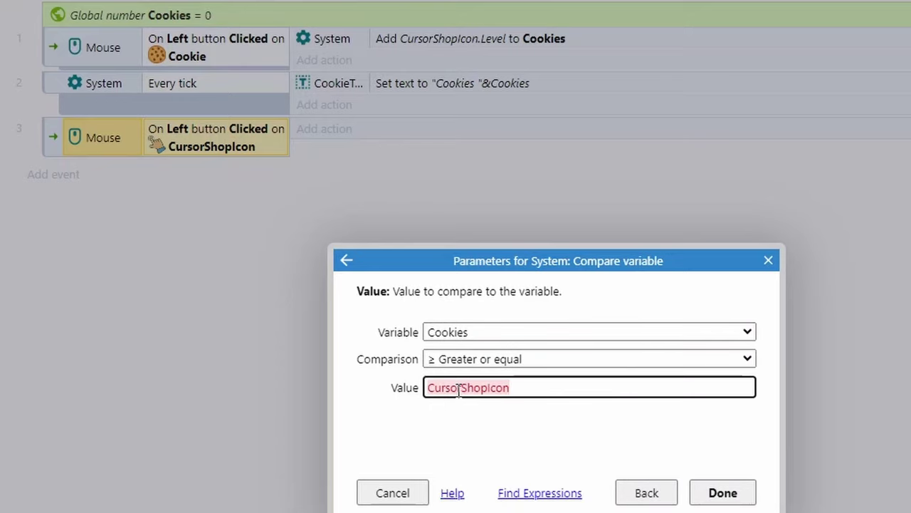
pyautogui.write('.pr')
pyautogui.press('Return')
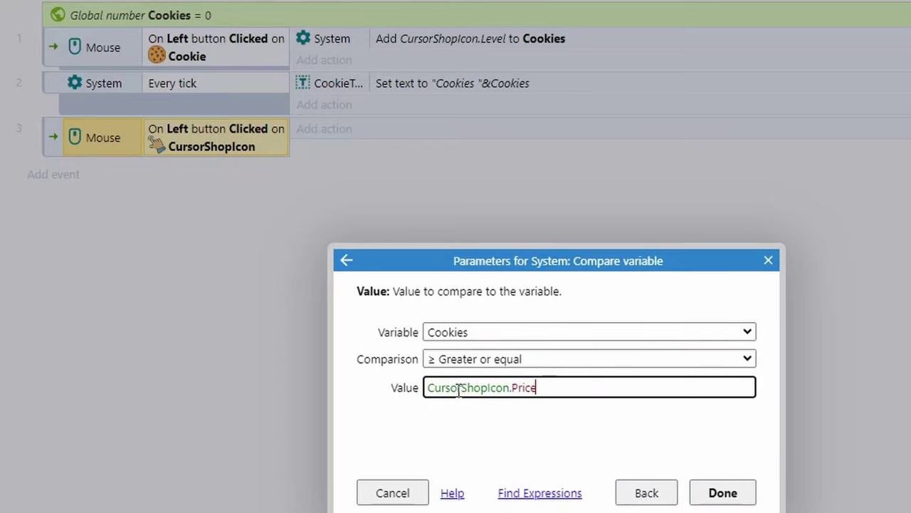
pyautogui.press('Return')
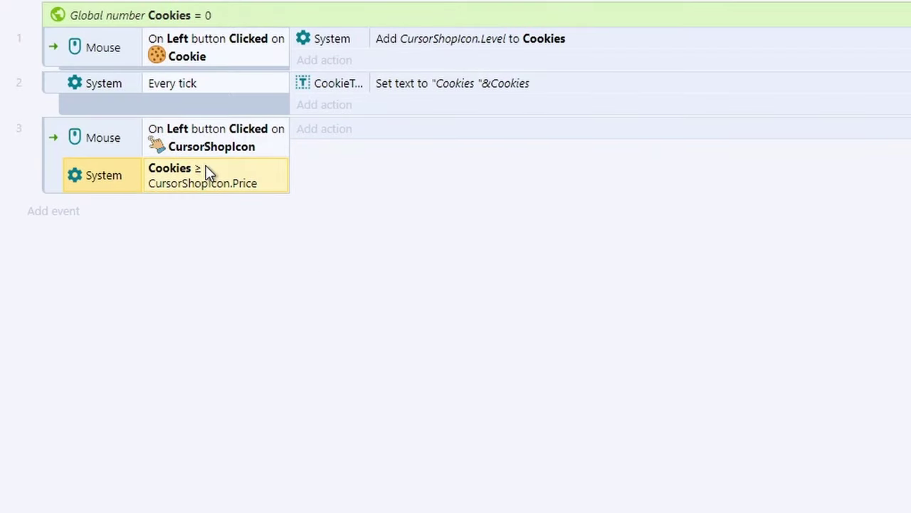
# Add a System 'Subtract from' action on event 3 removing CursorShopIcon.Price from Cookies
pyautogui.click(322, 131)
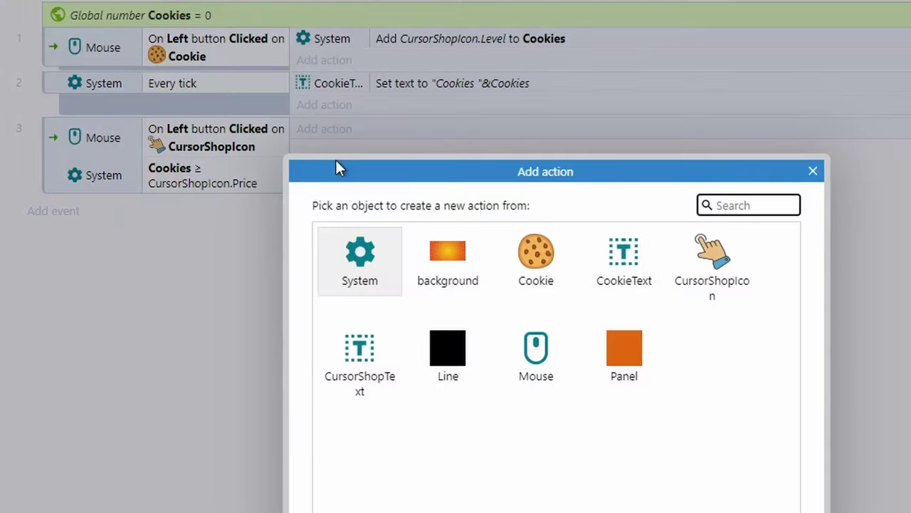
pyautogui.doubleClick(358, 250)
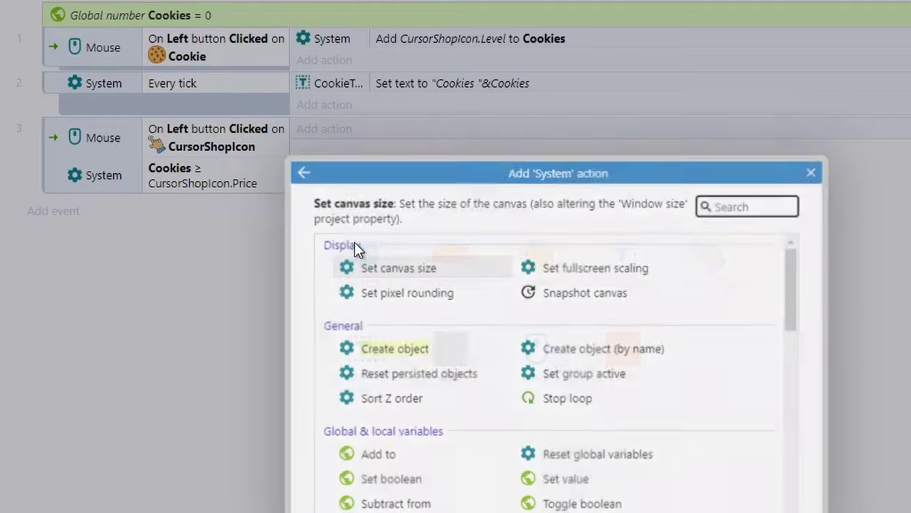
pyautogui.doubleClick(427, 504)
pyautogui.click(437, 359)
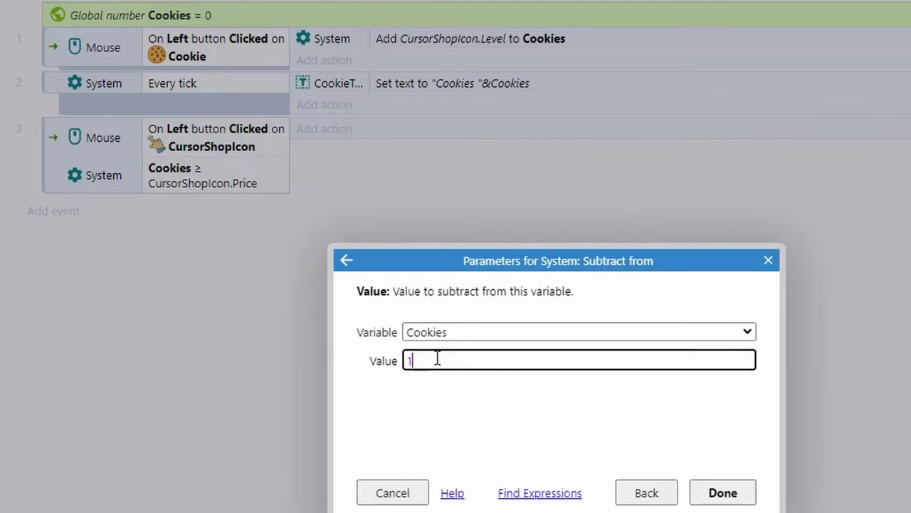
pyautogui.press('BackSpace')
pyautogui.write('cur')
pyautogui.press('Down')
pyautogui.press('Down')
pyautogui.press('Return')
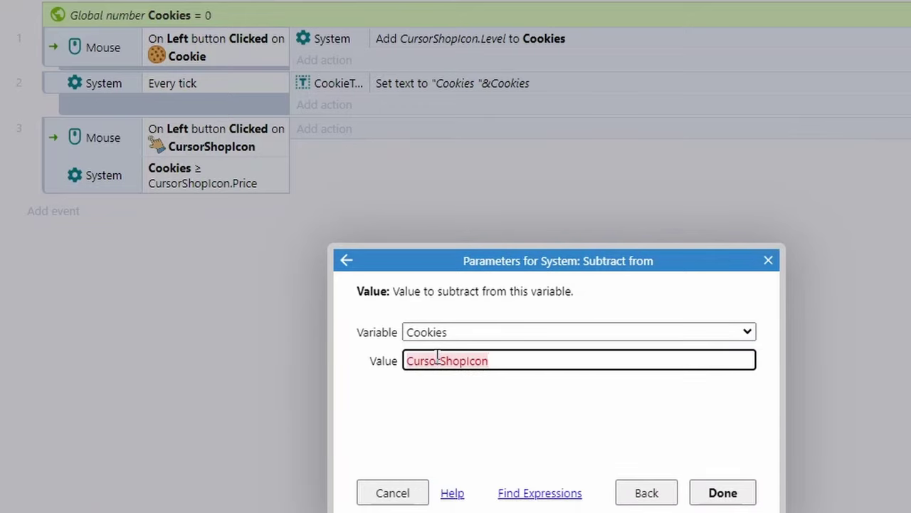
pyautogui.write('.pri')
pyautogui.press('Return')
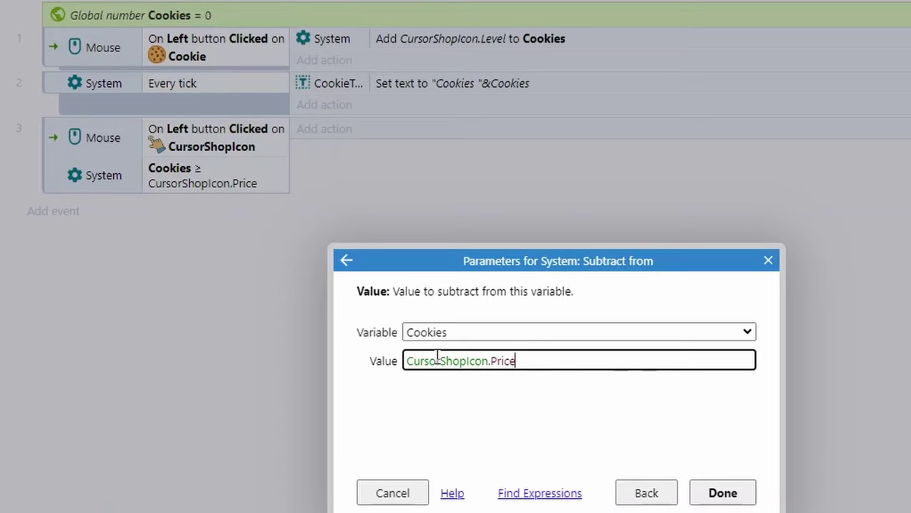
pyautogui.press('Return')
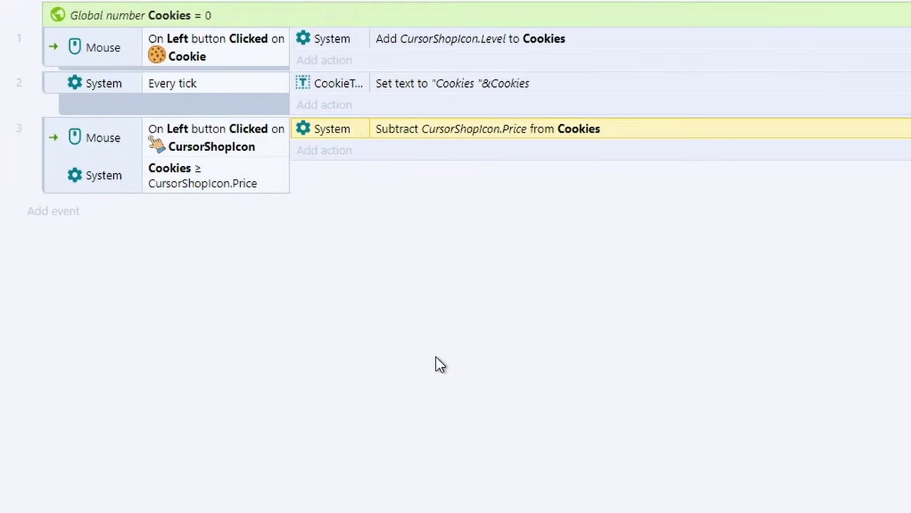
pyautogui.click(339, 152)
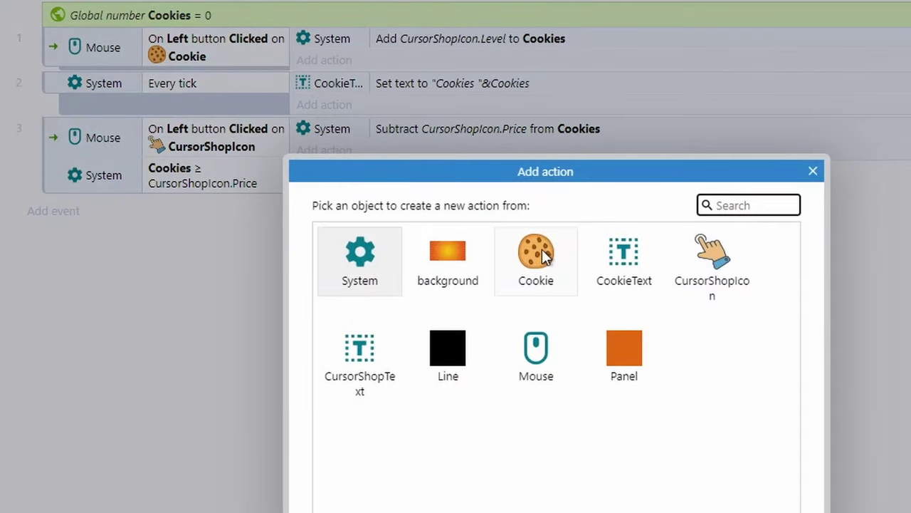
# Start a CursorShopIcon Set value action targeting the Price variable
pyautogui.doubleClick(690, 249)
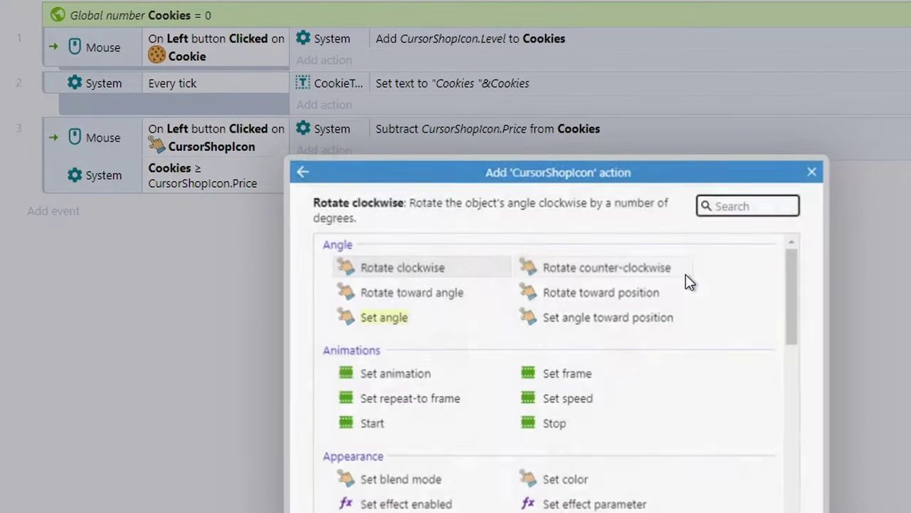
pyautogui.moveTo(784, 282); pyautogui.dragTo(785, 369)
pyautogui.doubleClick(416, 459)
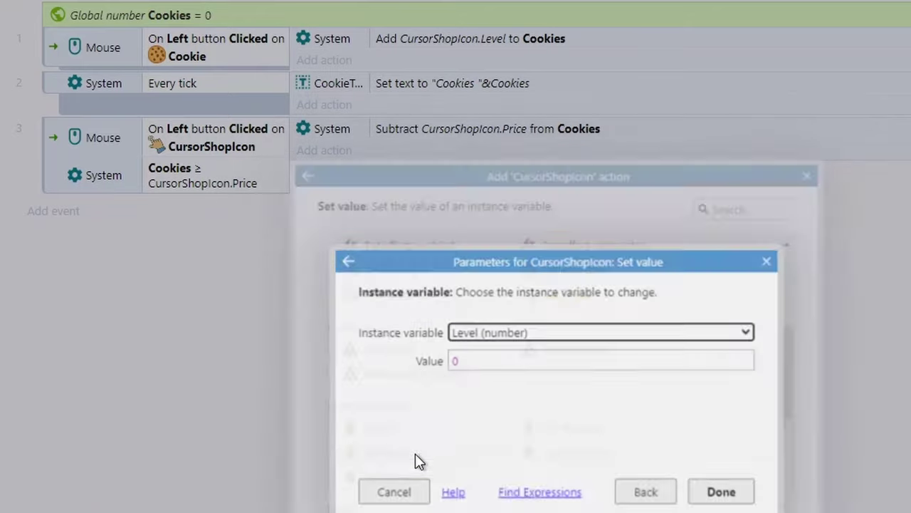
pyautogui.click(482, 340)
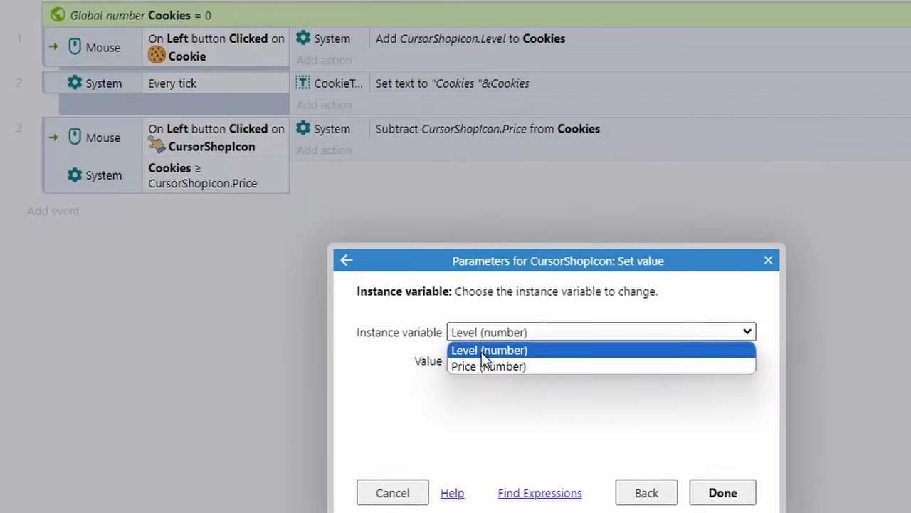
pyautogui.click(480, 365)
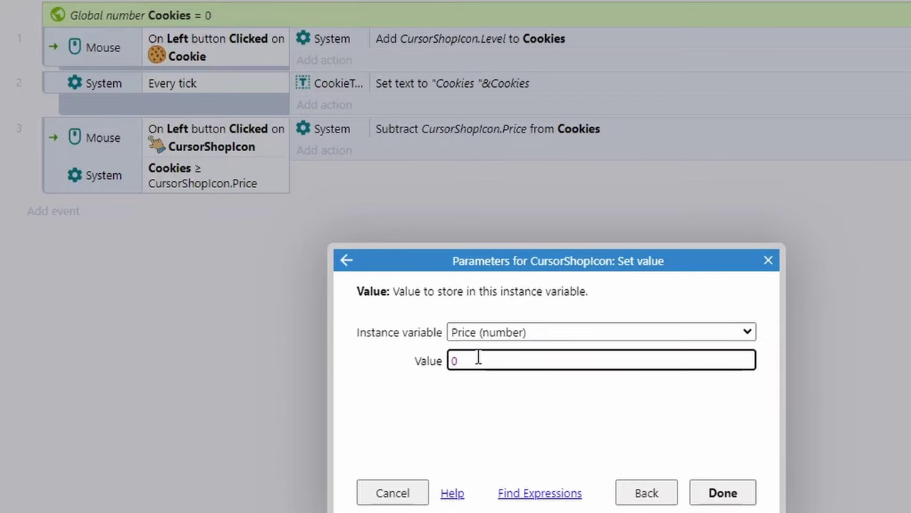
# Enter round(CursorShopIcon.Price * 1.5) as the new Price value
pyautogui.press('BackSpace')
pyautogui.write('CursorShopIcon')
pyautogui.press('Return')
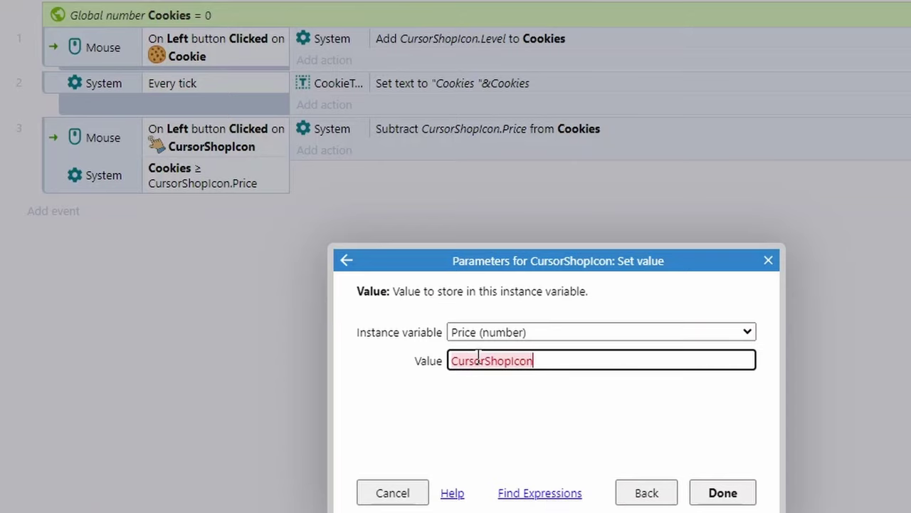
pyautogui.write('.price')
pyautogui.press('Return')
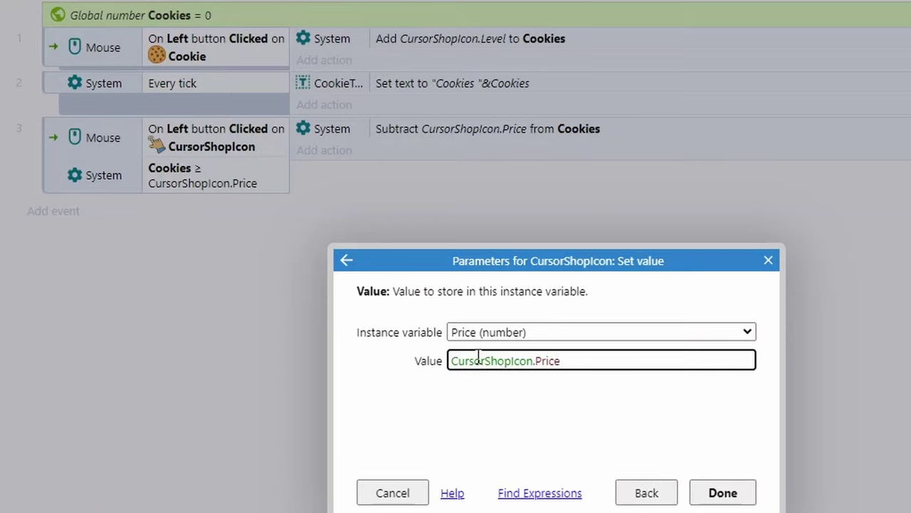
pyautogui.write('* 1.5')
pyautogui.click(453, 361)
pyautogui.write('round')
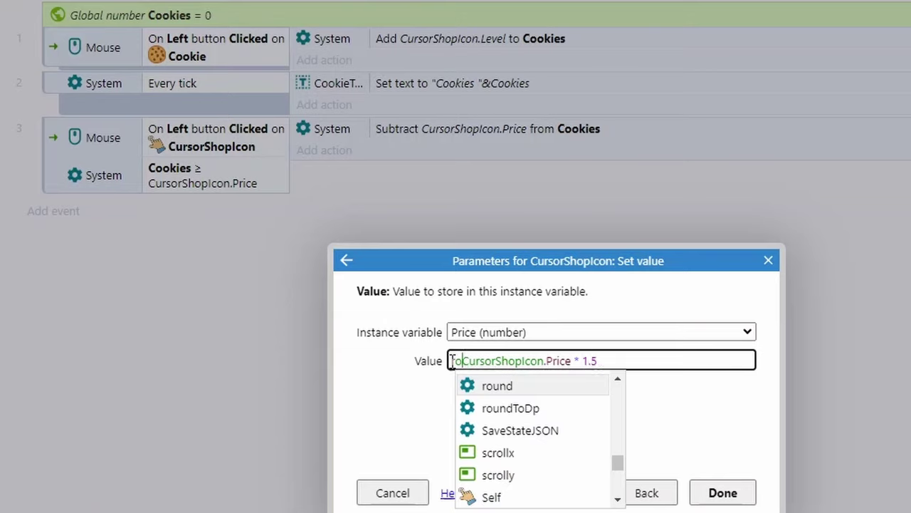
pyautogui.write('(')
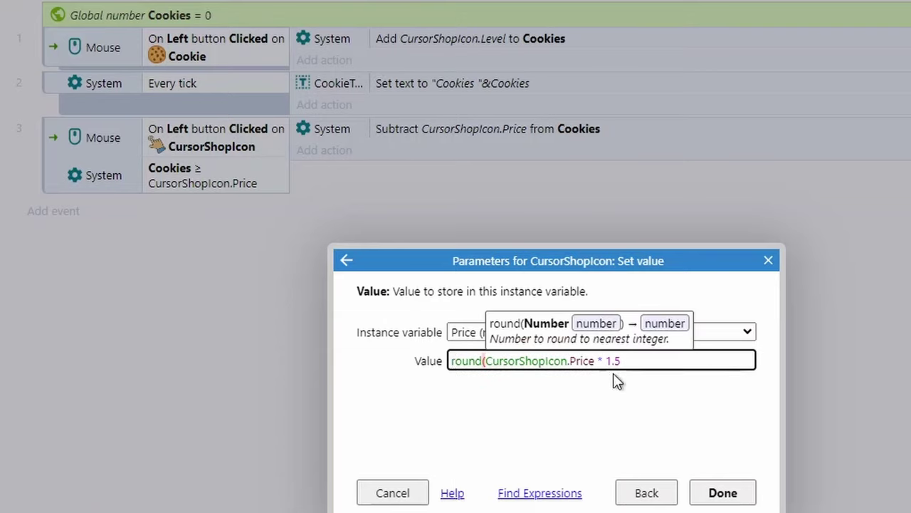
pyautogui.click(659, 363)
pyautogui.write(')')
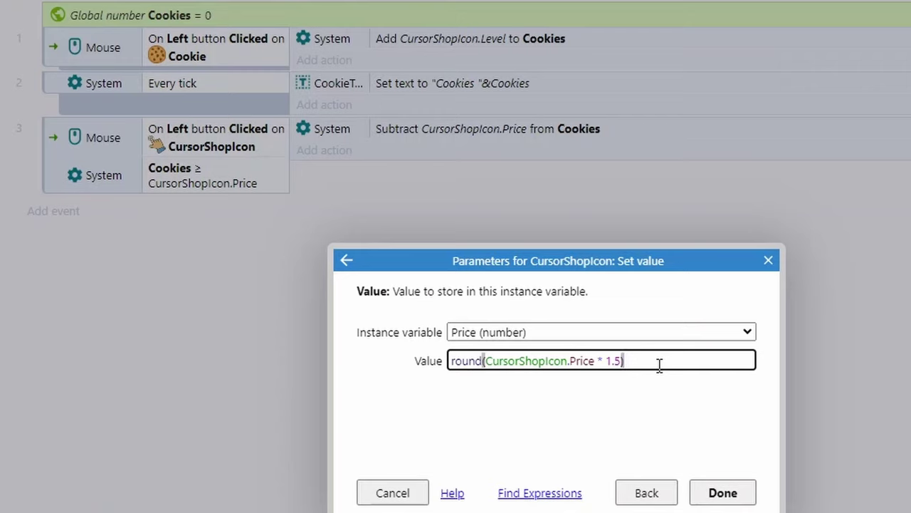
pyautogui.click(647, 377)
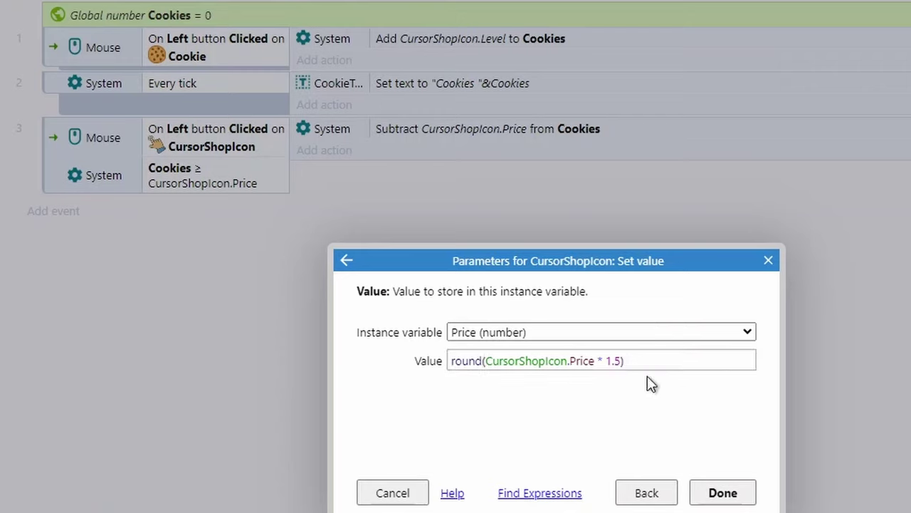